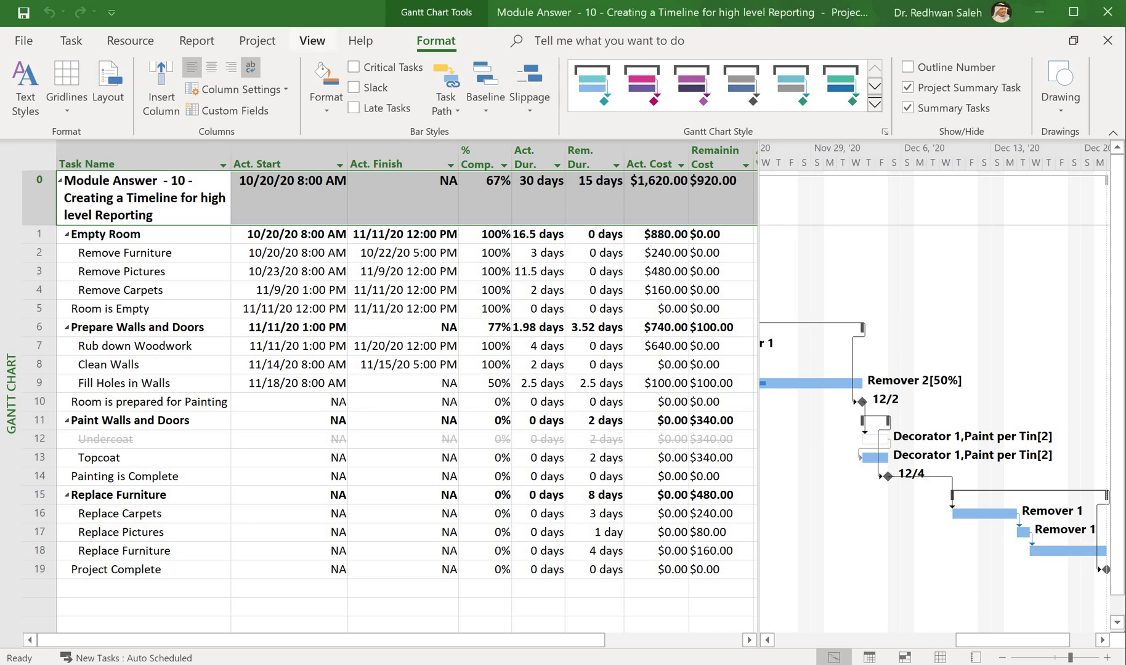
Step: Show the View tab's display options for the 'Module Answer - 10' Gantt chart
{"action": "left_click", "coordinate": [312, 40]}
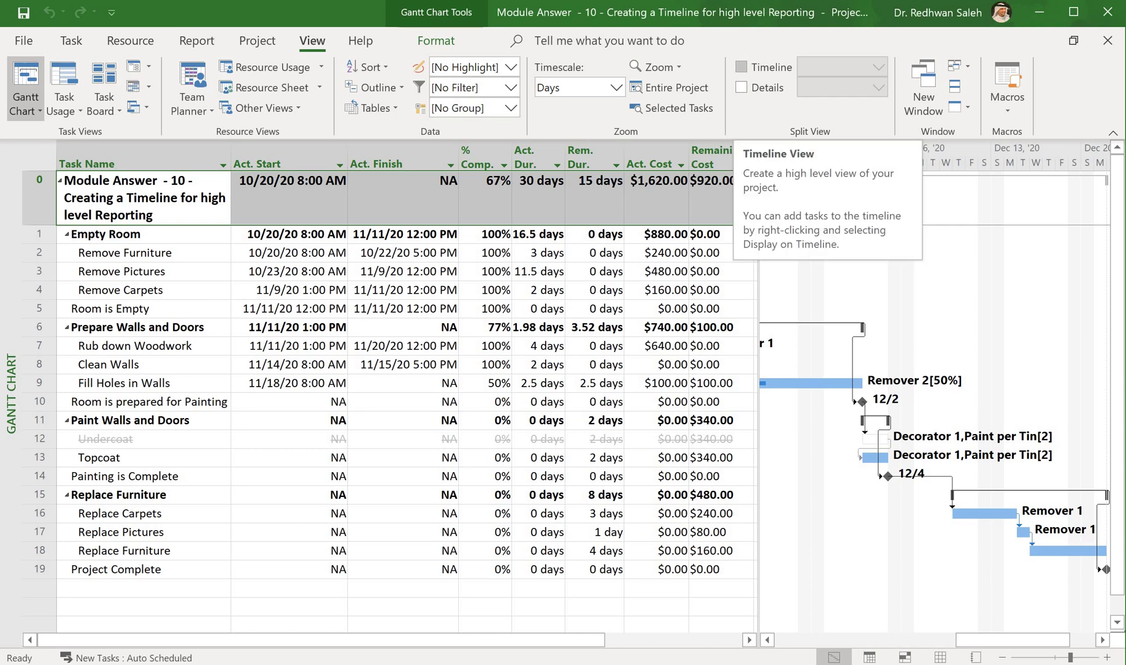
Step: Add a Timeline pane above the Gantt chart, show its Format options, and make it taller
{"action": "left_click", "coordinate": [741, 67]}
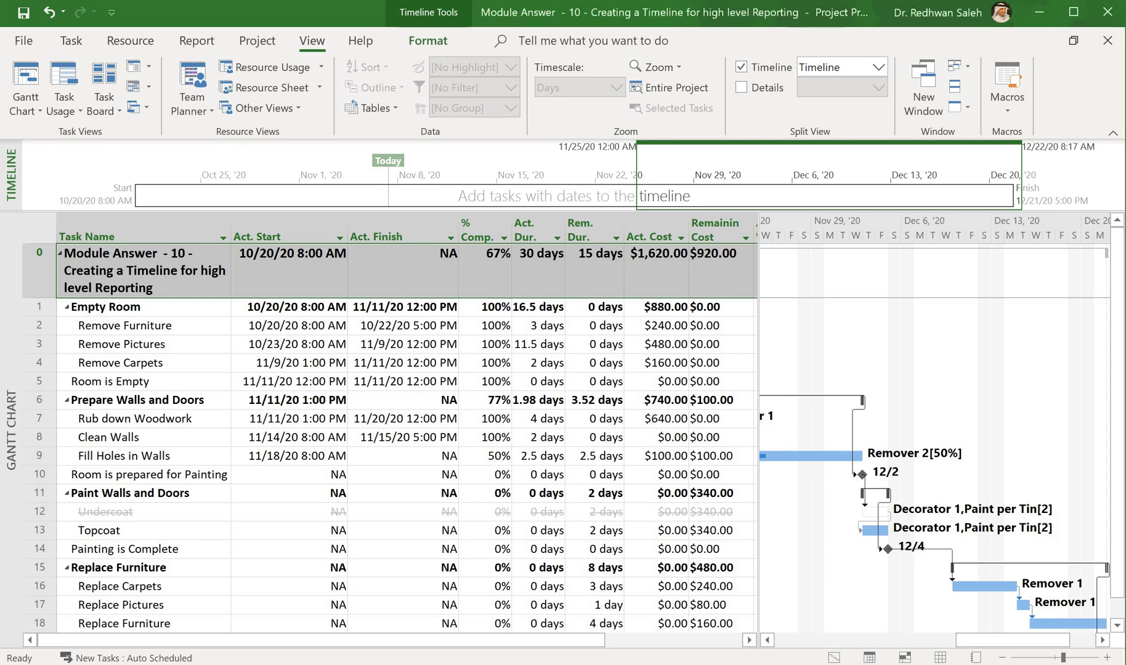
{"action": "left_click", "coordinate": [536, 196]}
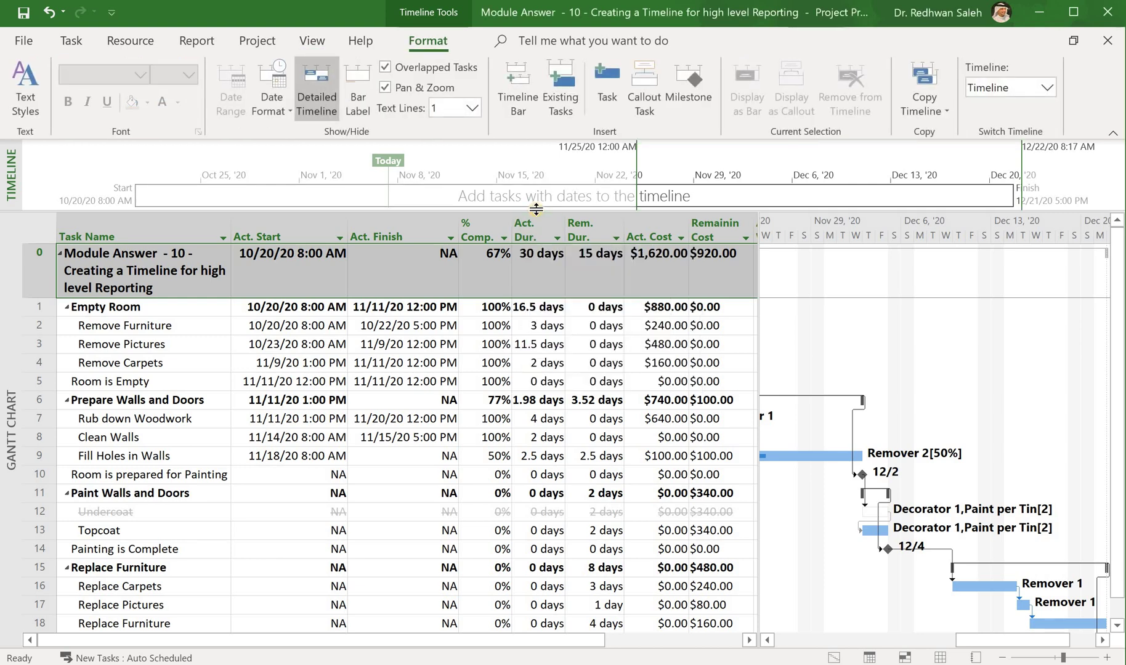
{"action": "left_click_drag", "start_coordinate": [536, 210], "coordinate": [551, 345]}
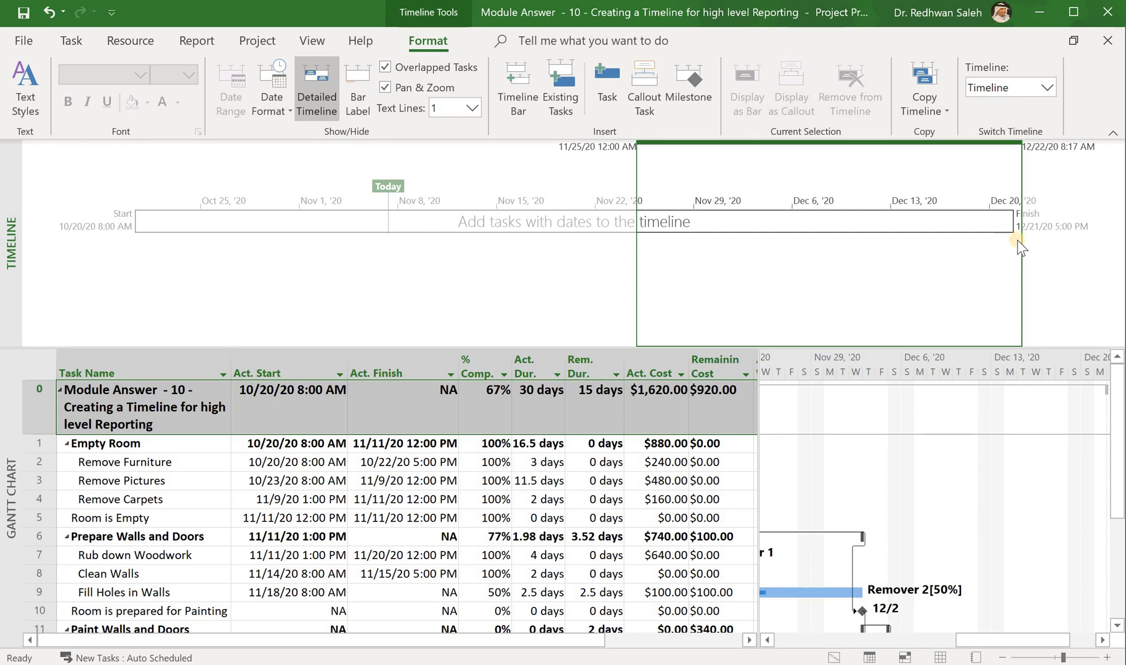
Step: Widen the timeline's pan-and-zoom window to cover the project from 10/20/20 to 12/21/20
{"action": "left_click_drag", "start_coordinate": [1021, 241], "coordinate": [1092, 246]}
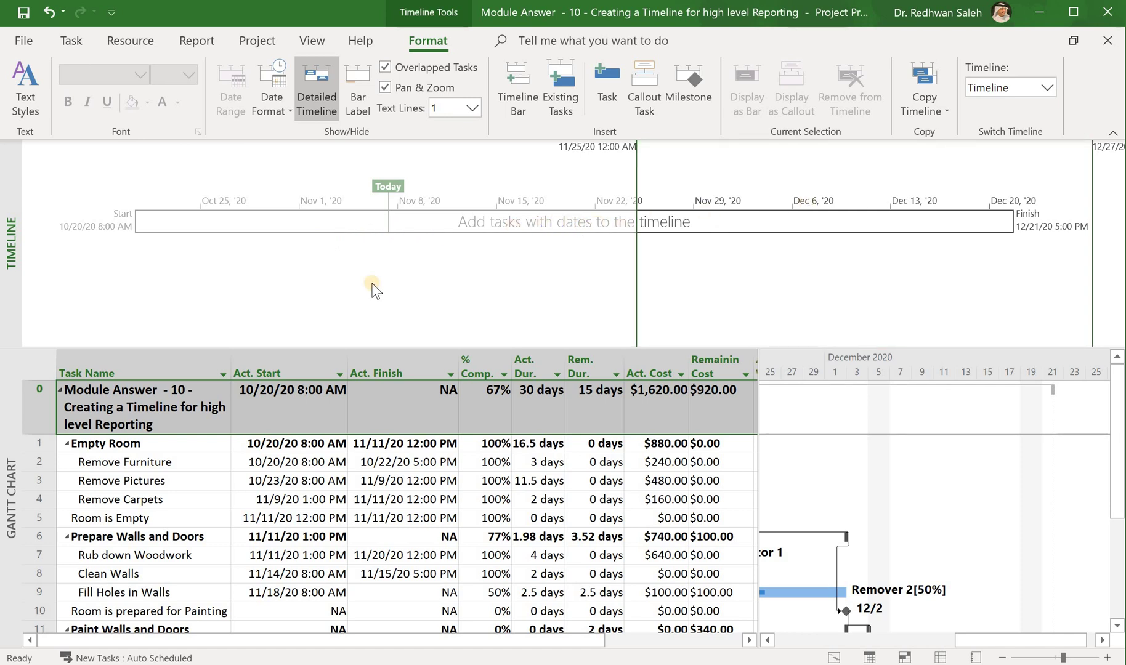
{"action": "left_click_drag", "start_coordinate": [636, 264], "coordinate": [21, 282]}
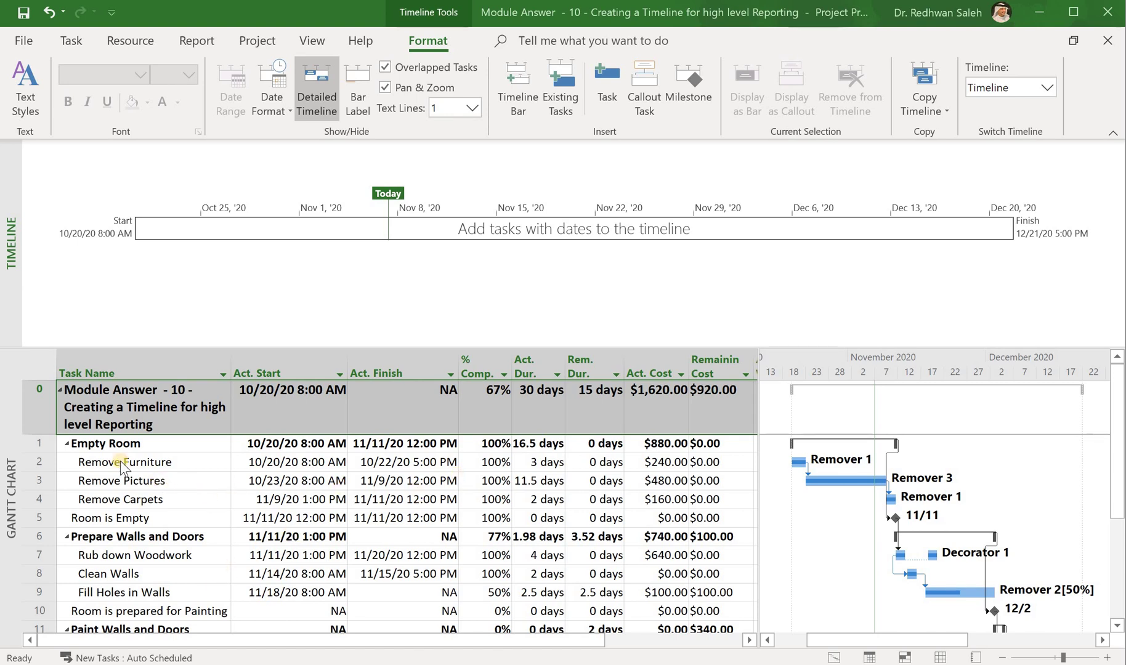
Step: Select the Empty Room task and bring up the timeline's Insert Task options for existing tasks
{"action": "left_click", "coordinate": [101, 445]}
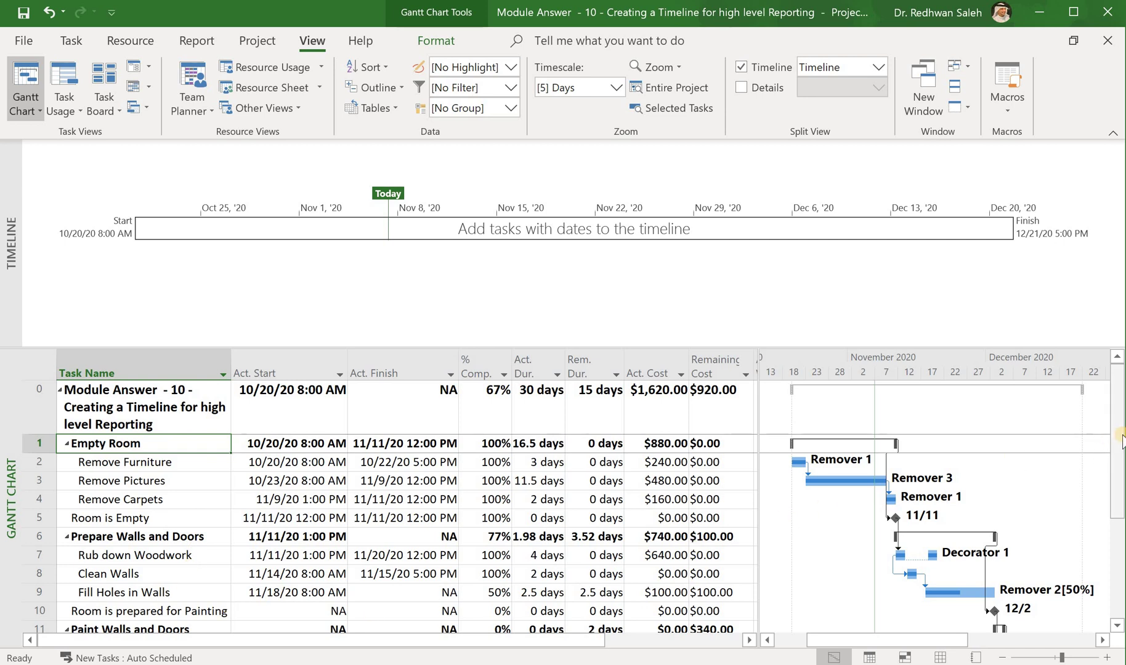
{"action": "left_click_drag", "start_coordinate": [1116, 440], "coordinate": [1117, 455]}
{"action": "scroll", "coordinate": [354, 435], "scroll_direction": "down", "scroll_amount": 2}
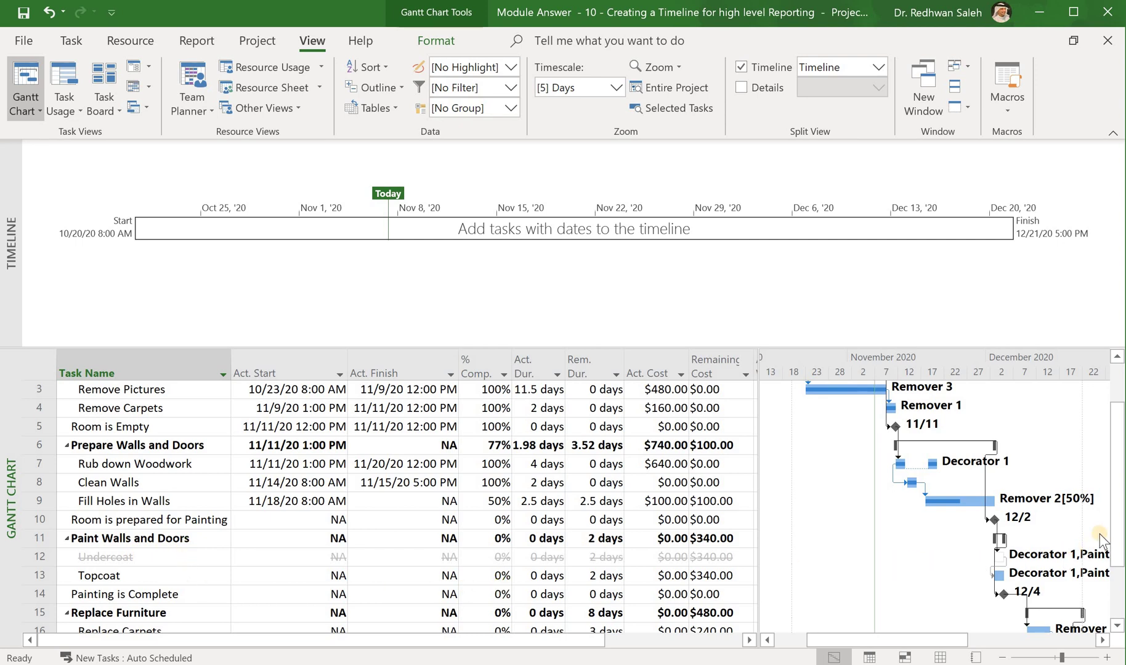
{"action": "left_click_drag", "start_coordinate": [1117, 535], "coordinate": [1112, 483]}
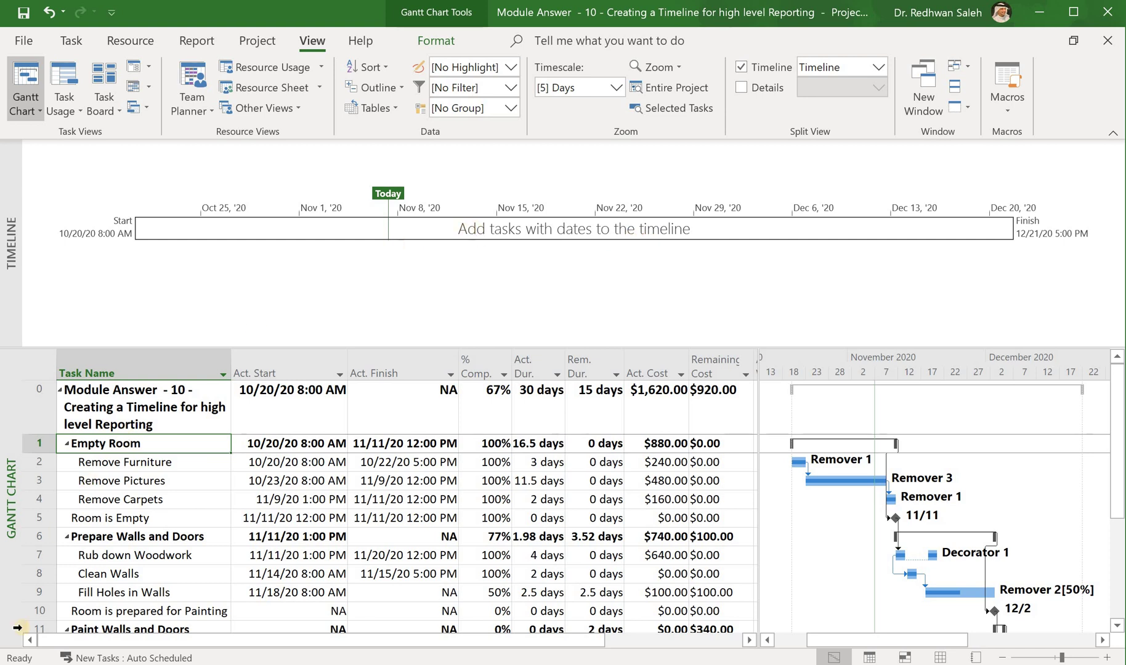
{"action": "left_click", "coordinate": [143, 443]}
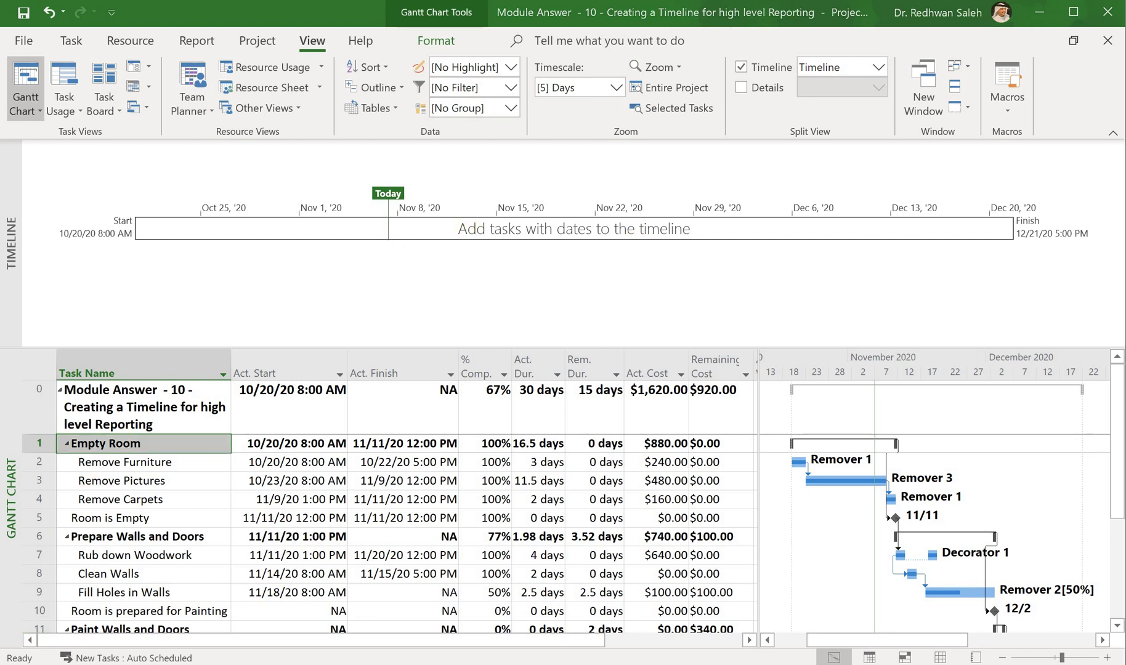
{"action": "right_click", "coordinate": [425, 255]}
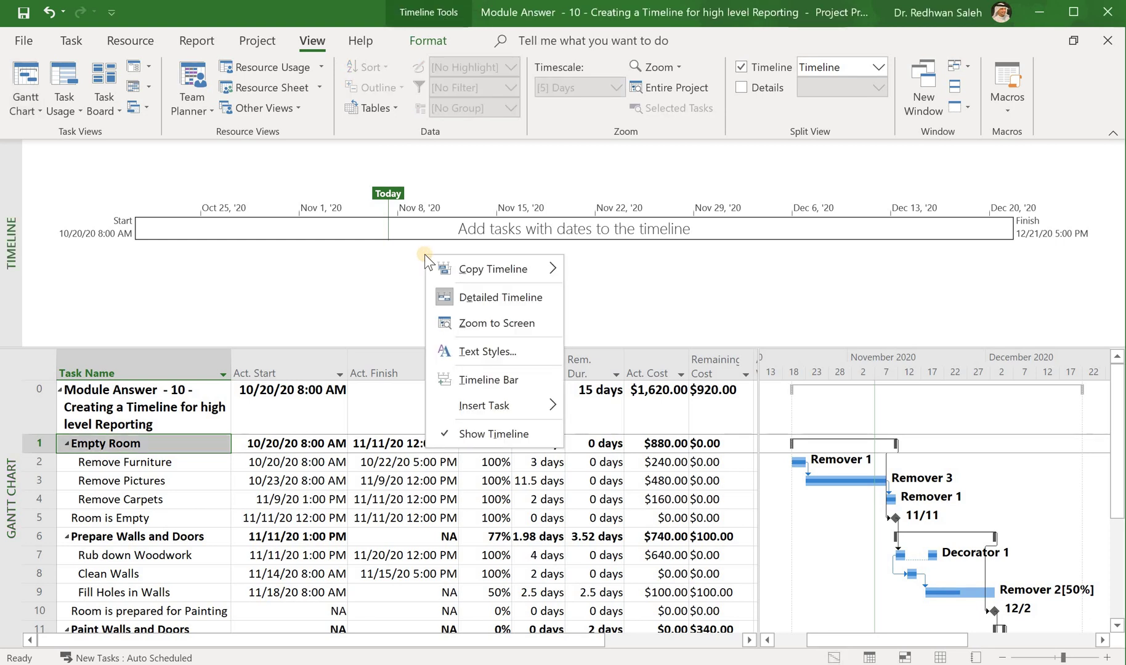
{"action": "mouse_move", "coordinate": [500, 398]}
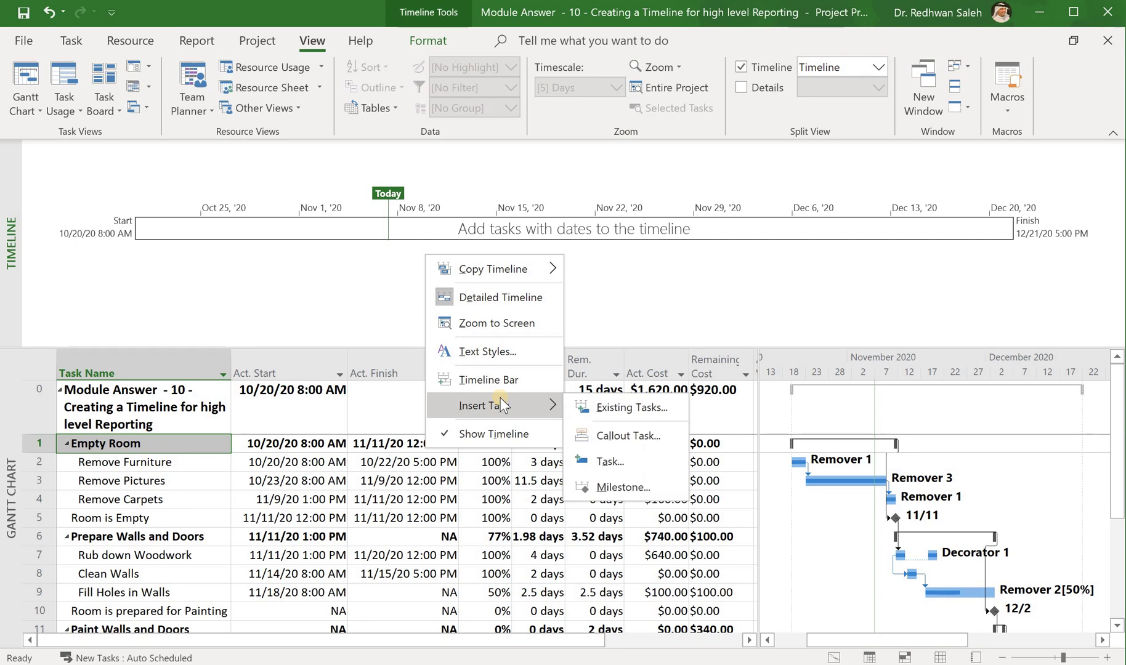
Step: In Add Tasks to Timeline, tick Empty Room, Room is Empty and Prepare Walls and Doors
{"action": "left_click", "coordinate": [608, 410]}
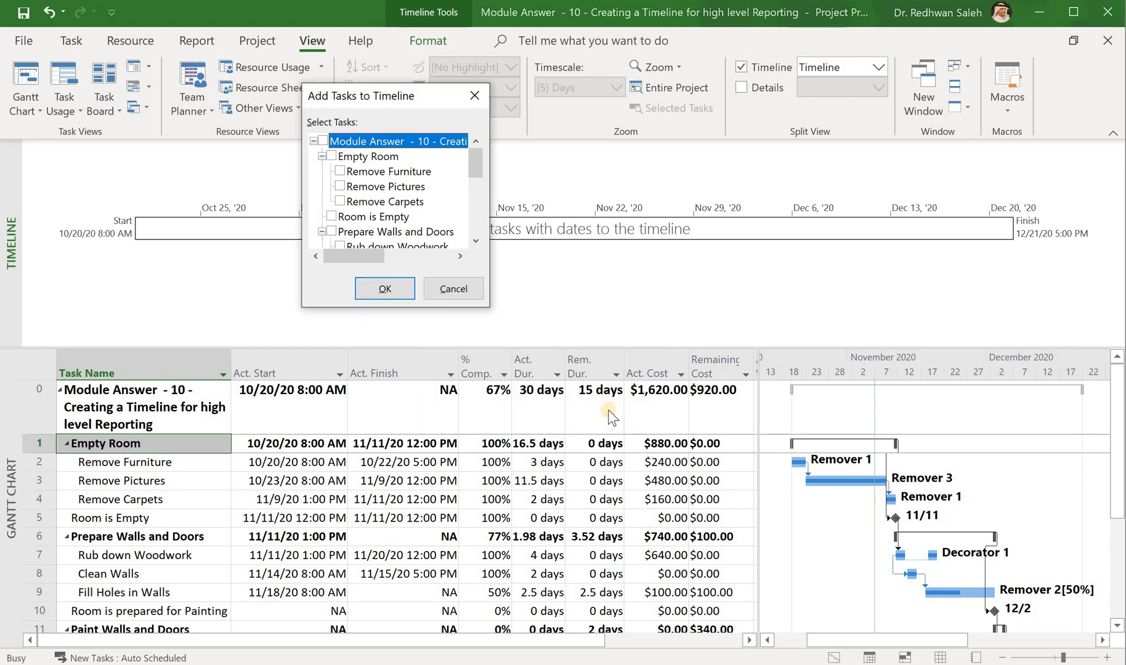
{"action": "left_click_drag", "start_coordinate": [427, 90], "coordinate": [582, 154]}
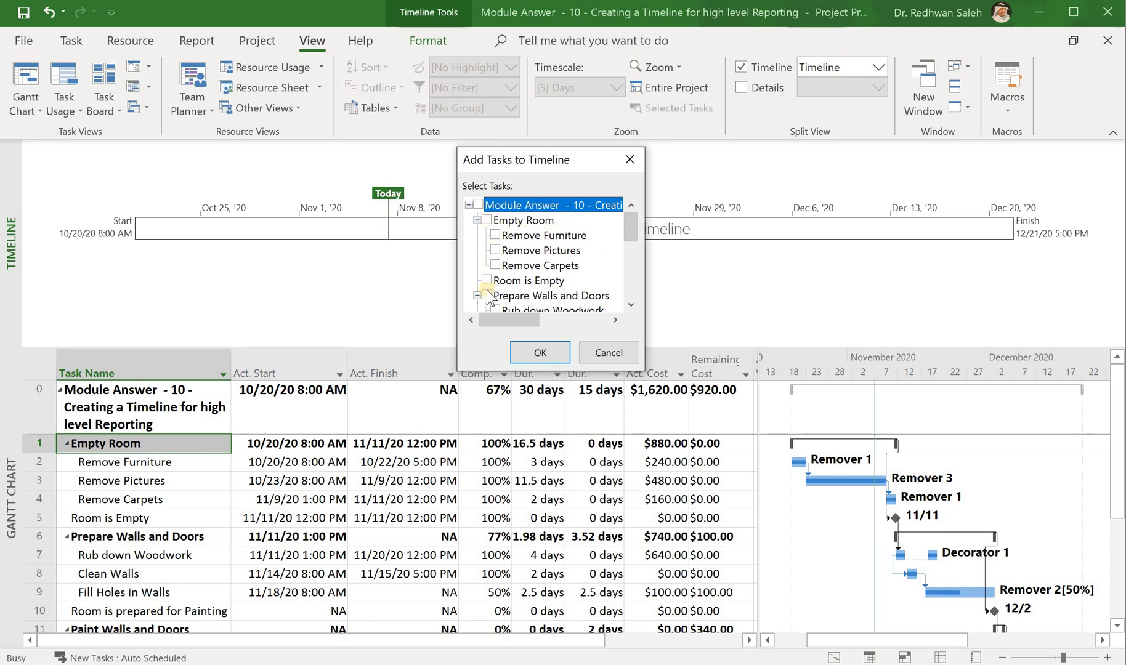
{"action": "left_click", "coordinate": [490, 223]}
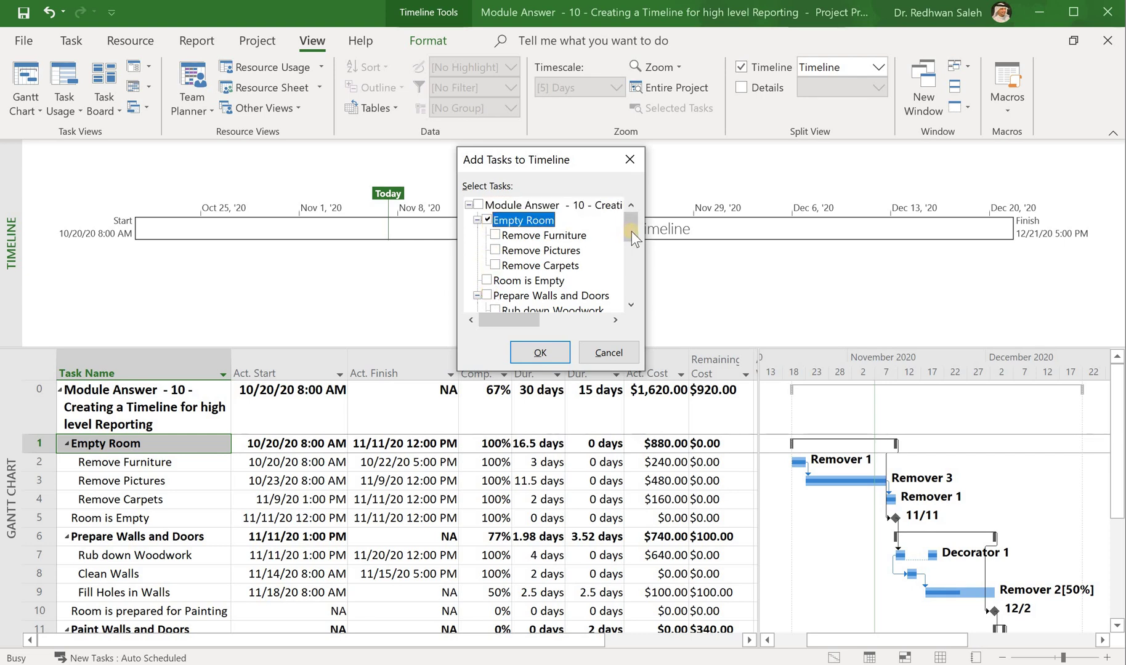
{"action": "left_click_drag", "start_coordinate": [631, 231], "coordinate": [631, 242]}
{"action": "left_click", "coordinate": [489, 265]}
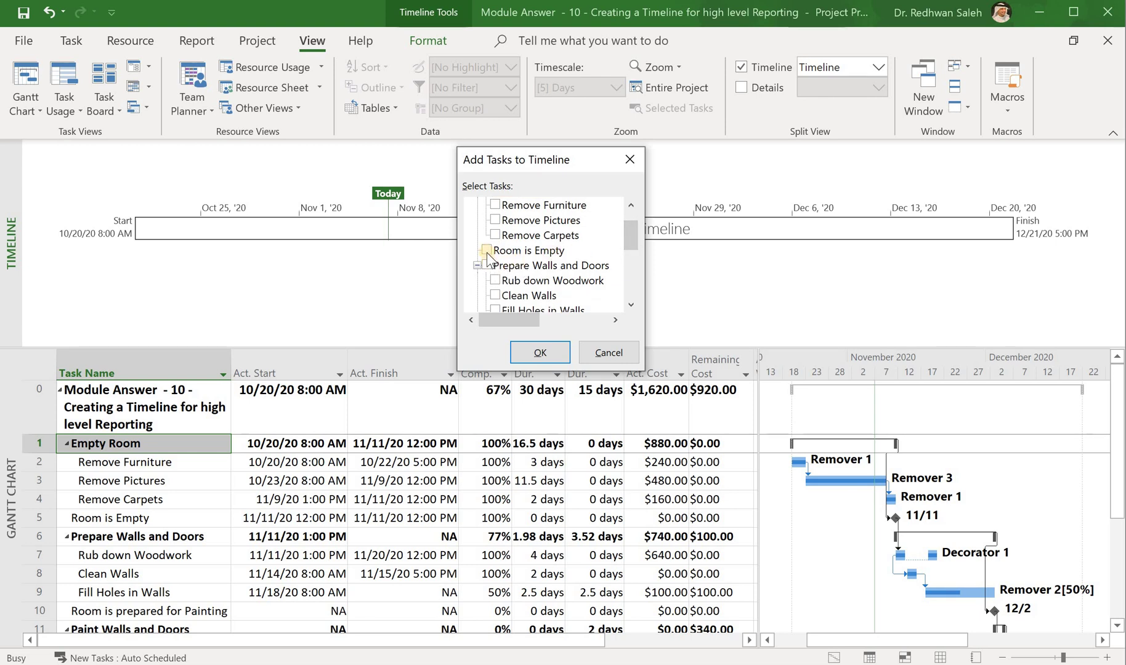
{"action": "left_click", "coordinate": [486, 250]}
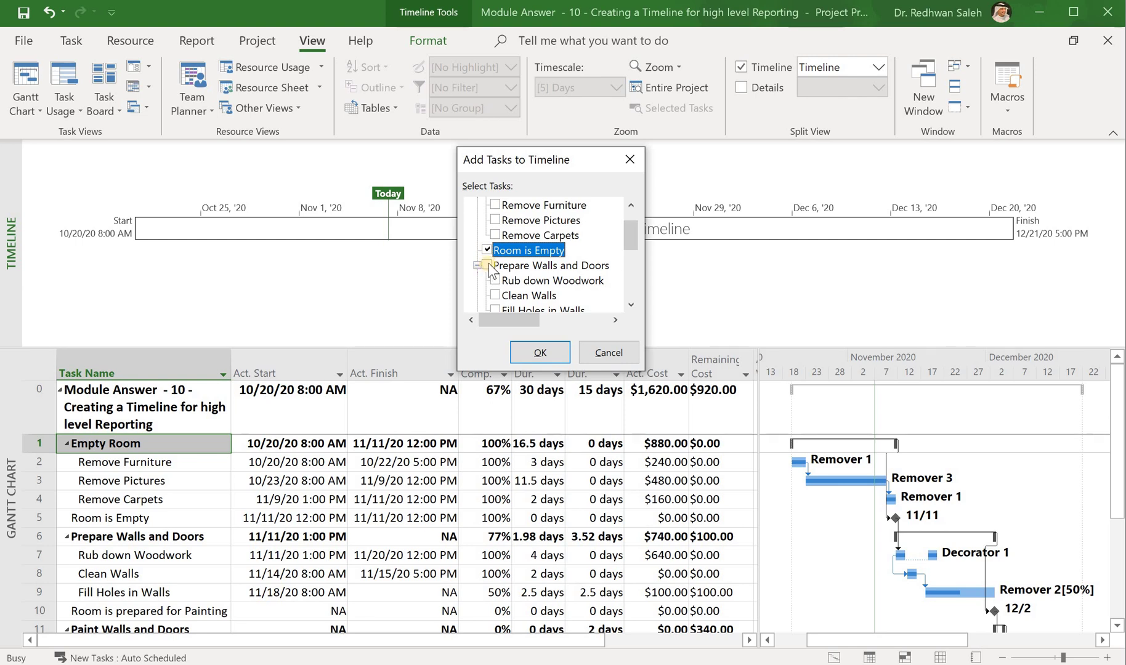
{"action": "left_click", "coordinate": [487, 265]}
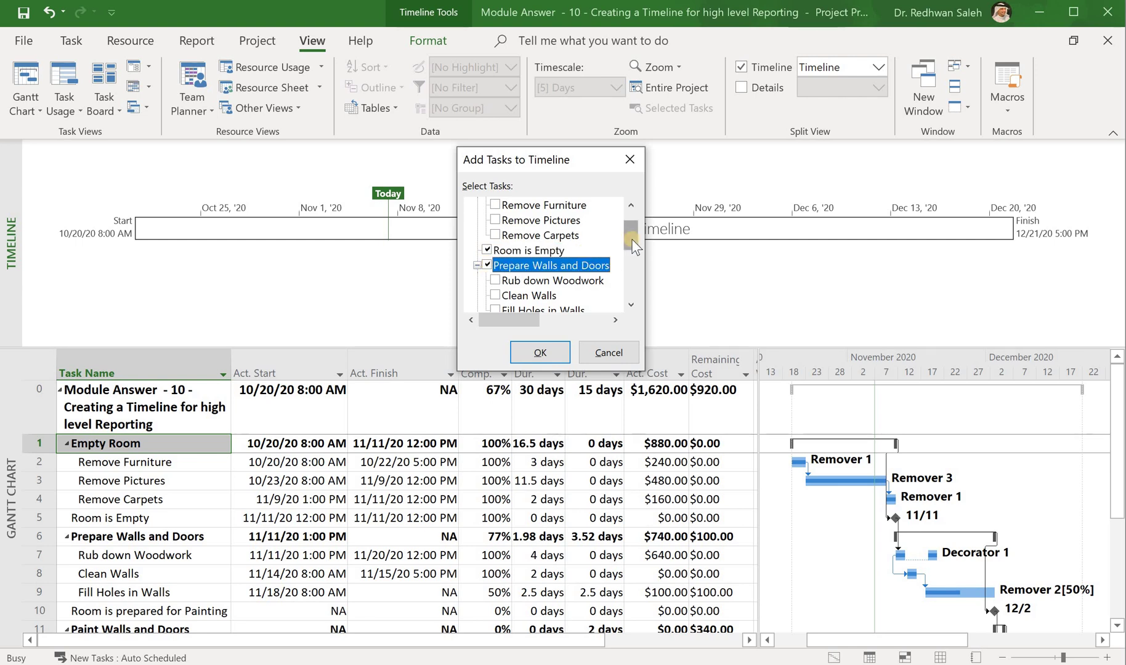
Step: Also tick Room is prepared for Painting, Paint Walls and Doors, Painting is Complete, Replace Furniture and Project Complete
{"action": "scroll", "coordinate": [632, 245], "scroll_direction": "down", "scroll_amount": 3}
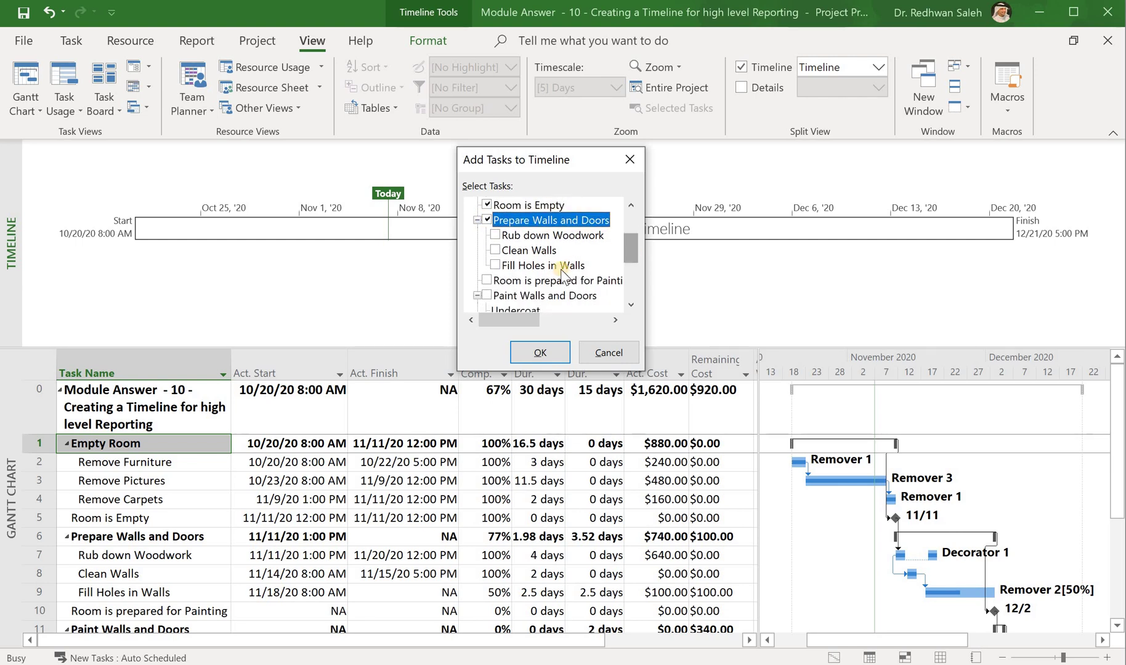
{"action": "left_click", "coordinate": [487, 280]}
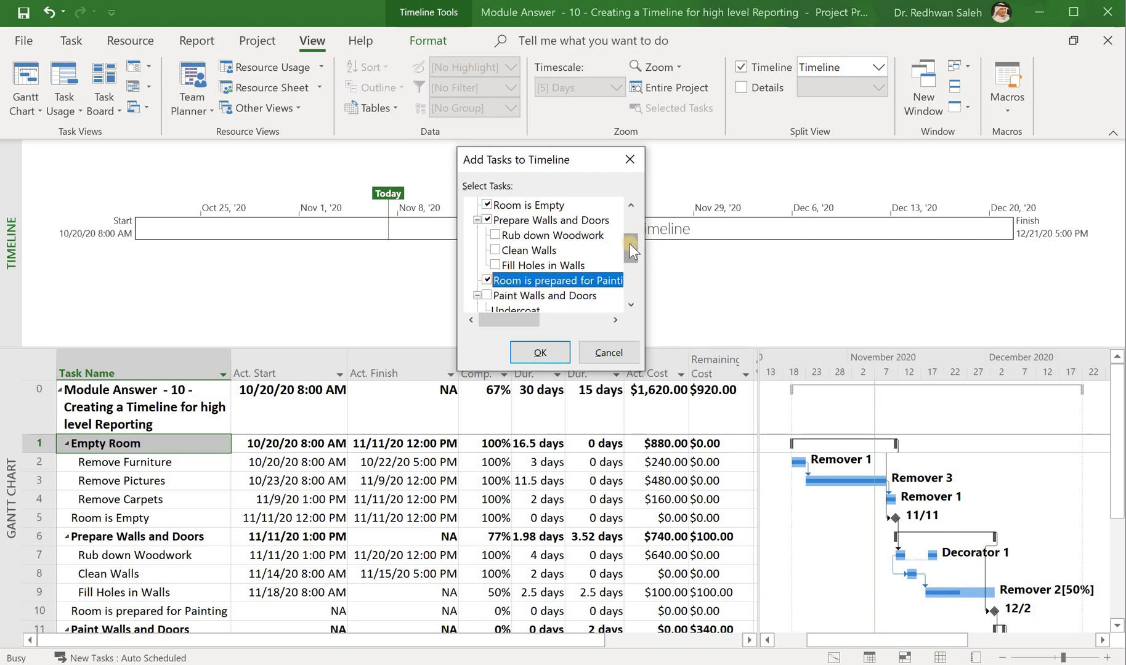
{"action": "left_click_drag", "start_coordinate": [630, 244], "coordinate": [630, 257]}
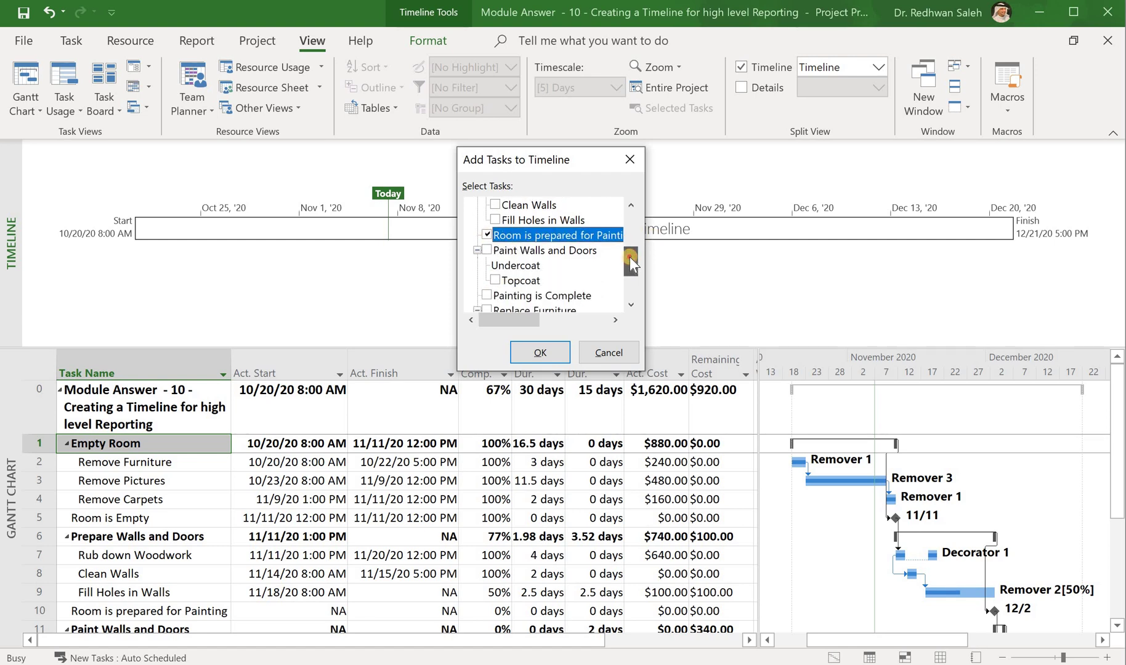
{"action": "left_click", "coordinate": [487, 250]}
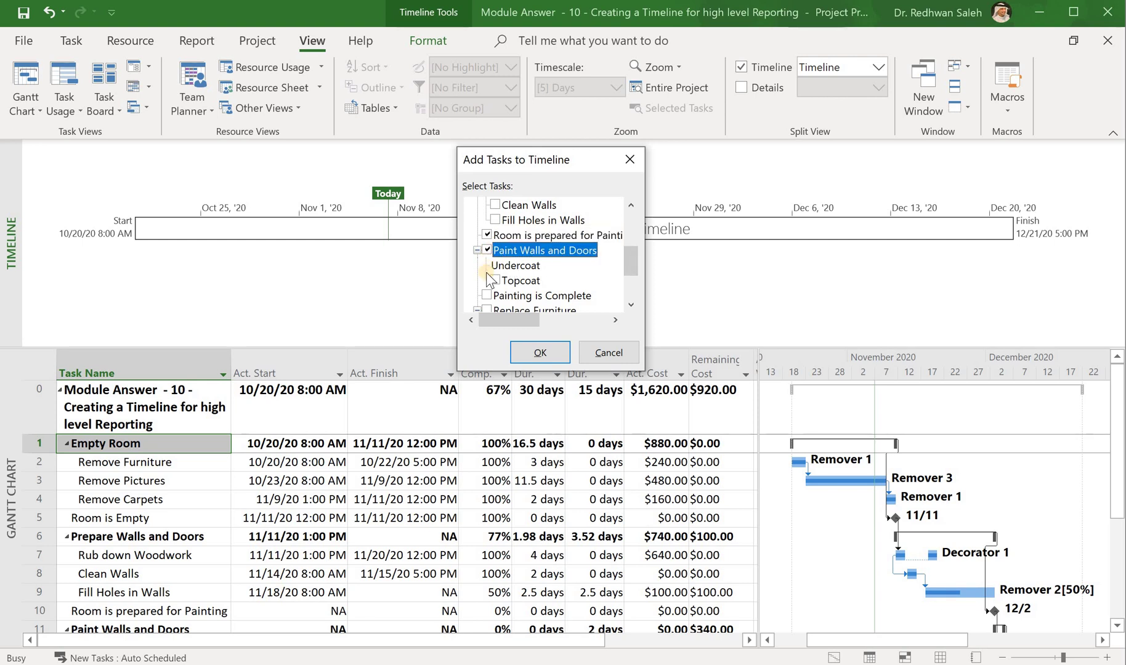
{"action": "left_click", "coordinate": [486, 296]}
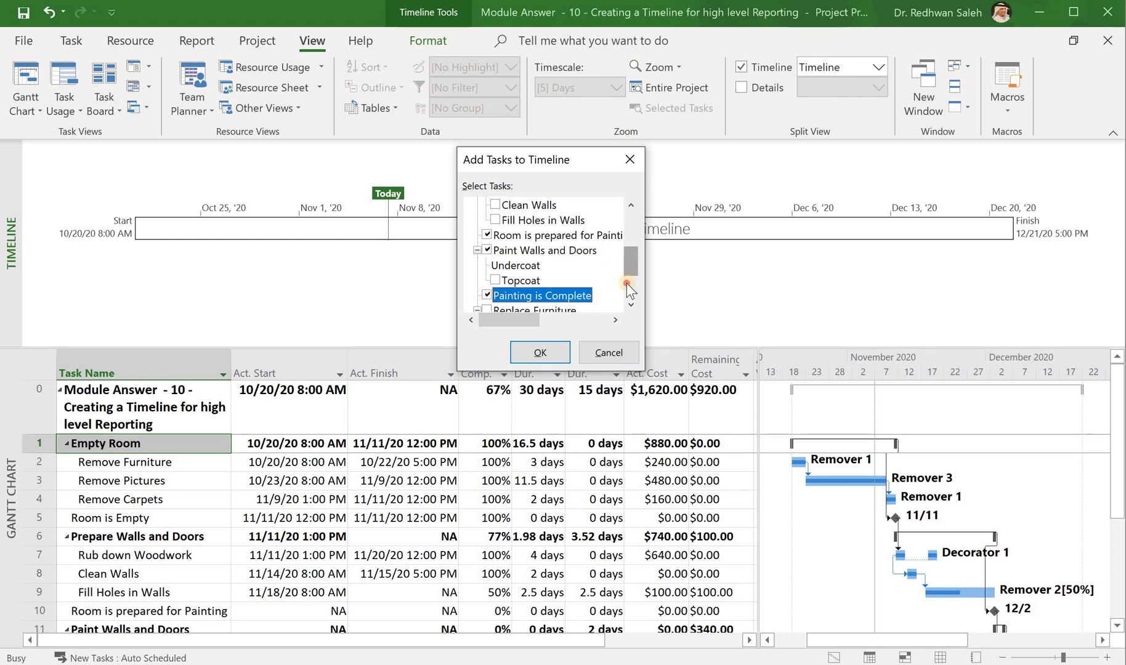
{"action": "left_click_drag", "start_coordinate": [630, 266], "coordinate": [630, 283]}
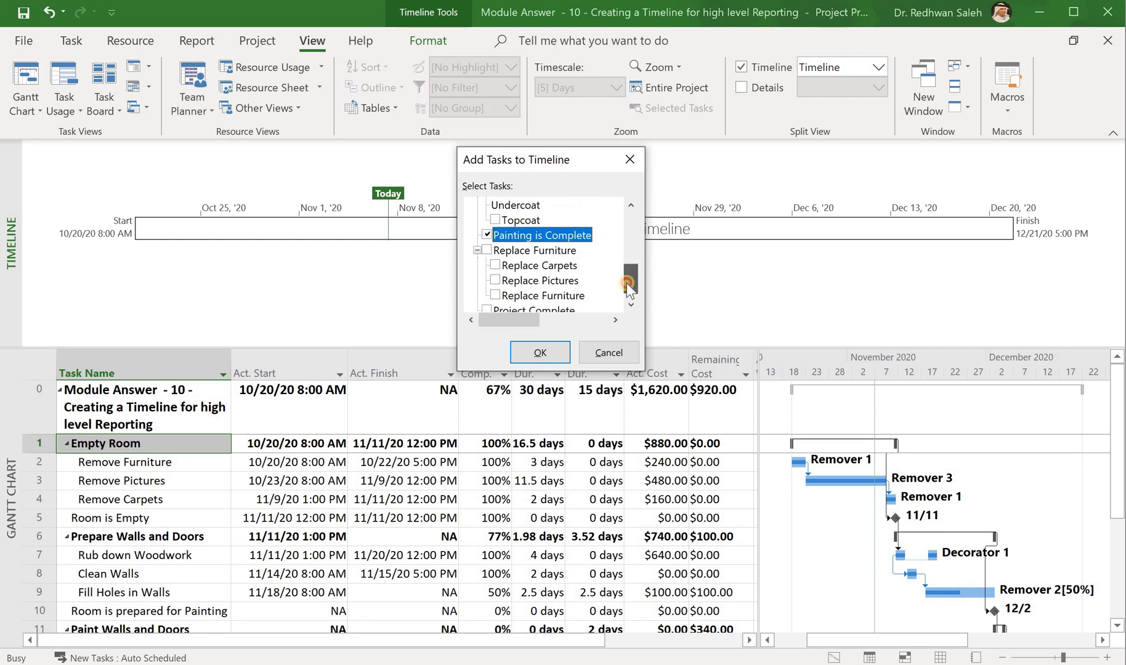
{"action": "left_click", "coordinate": [486, 250]}
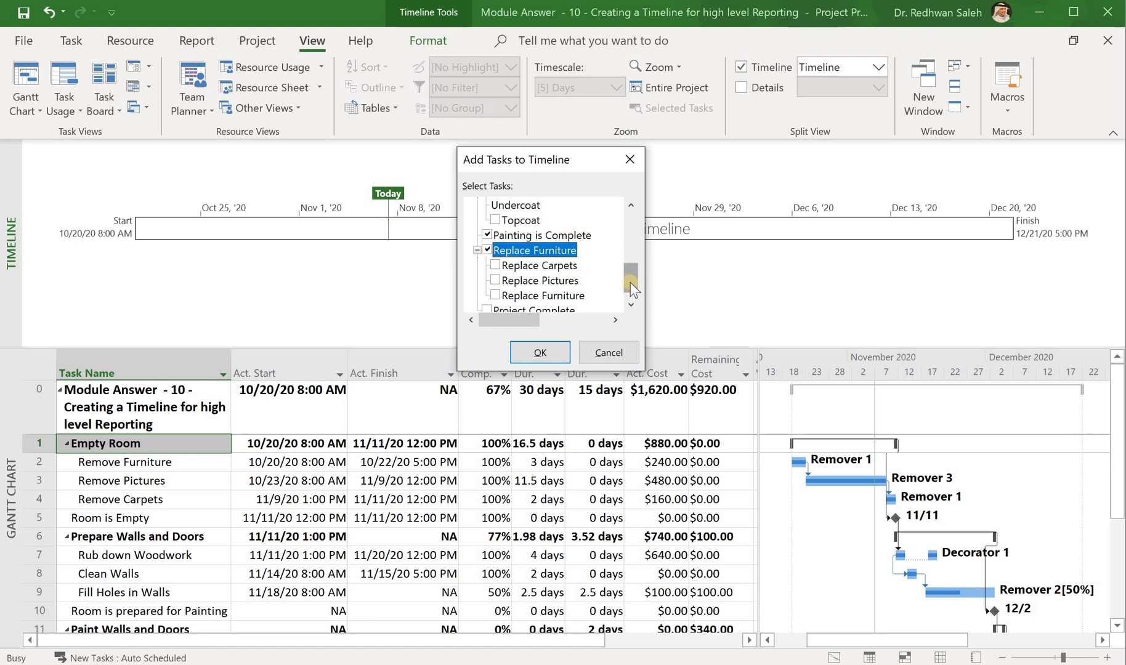
{"action": "left_click_drag", "start_coordinate": [630, 285], "coordinate": [630, 290]}
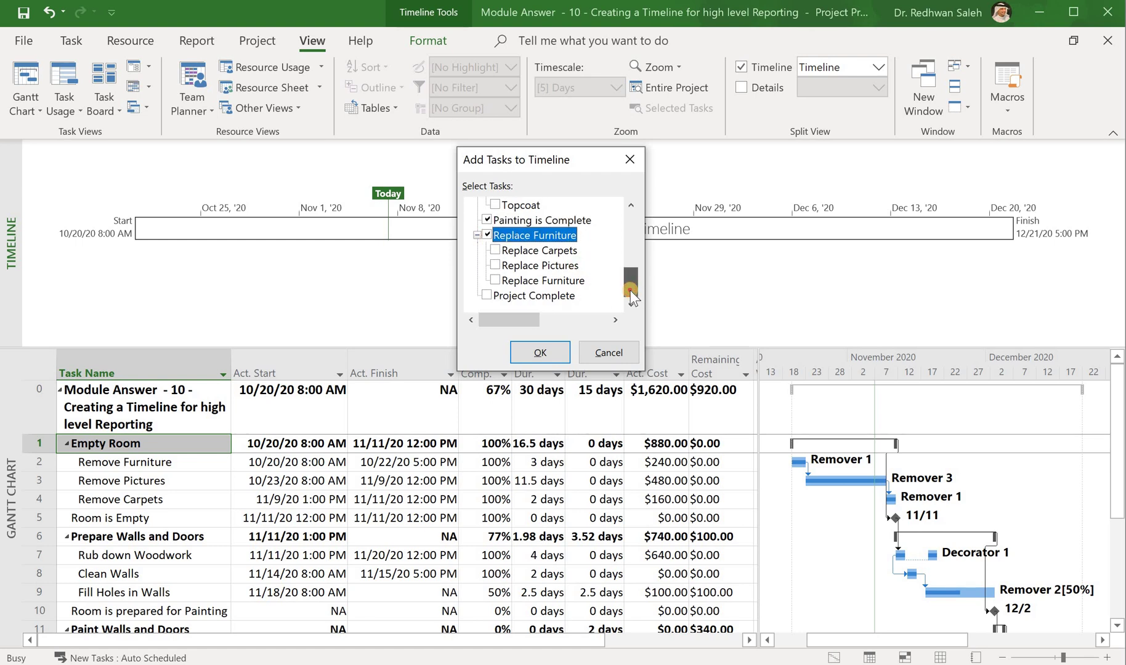
{"action": "left_click", "coordinate": [485, 293]}
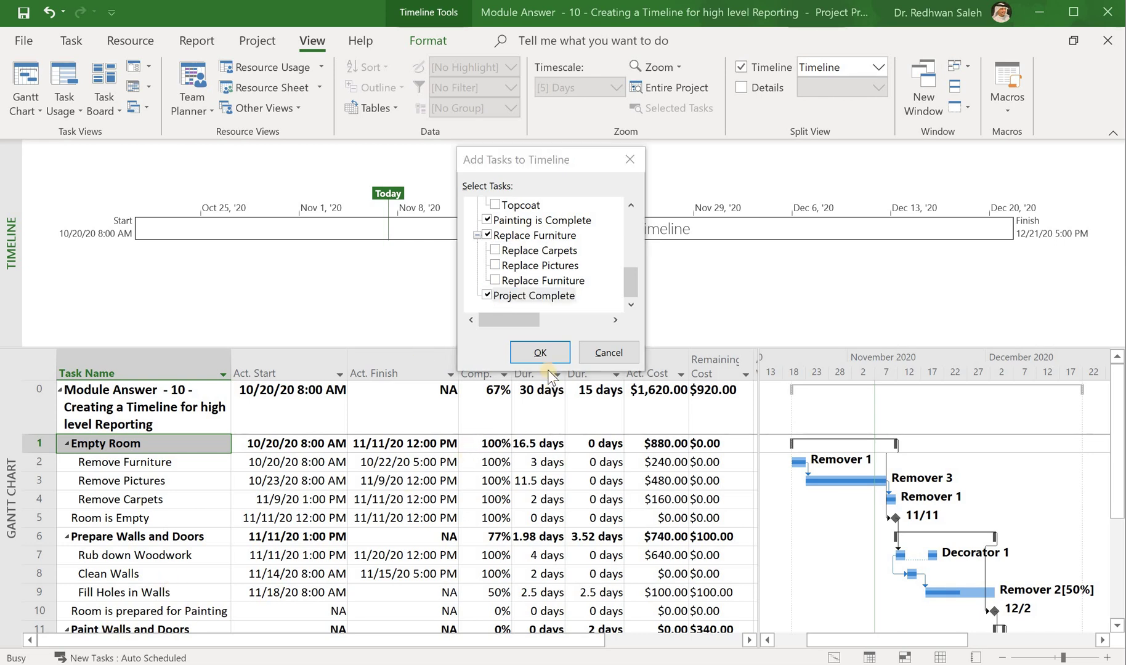
Step: Add the ticked tasks to the timeline and select the Empty Room bar
{"action": "left_click", "coordinate": [538, 350]}
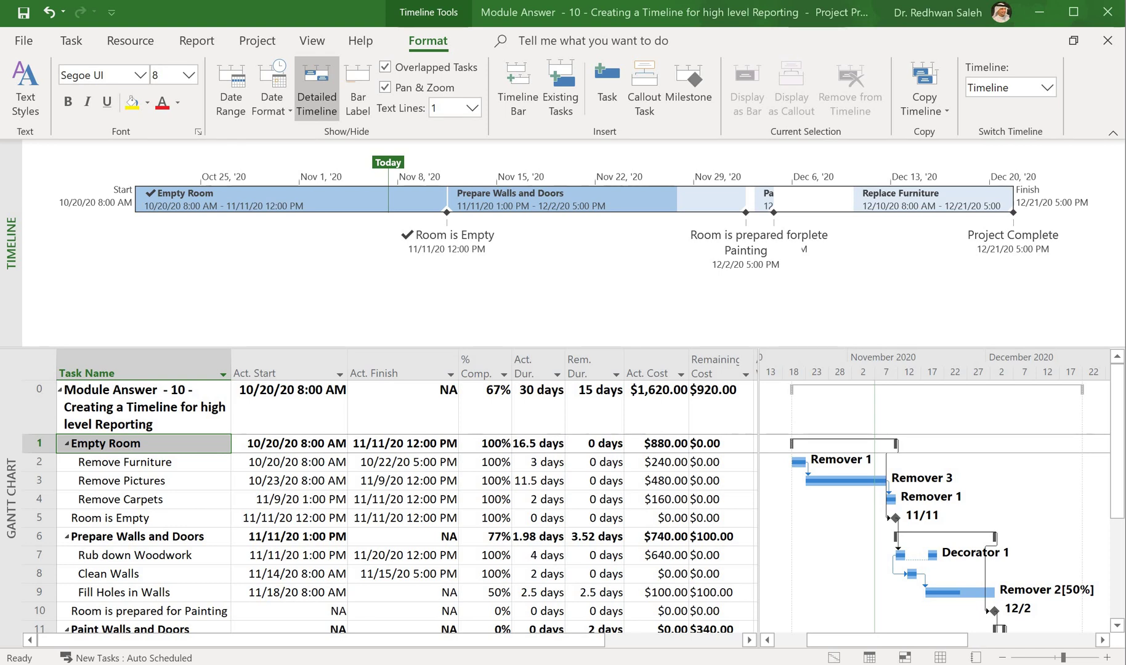
{"action": "left_click", "coordinate": [286, 203]}
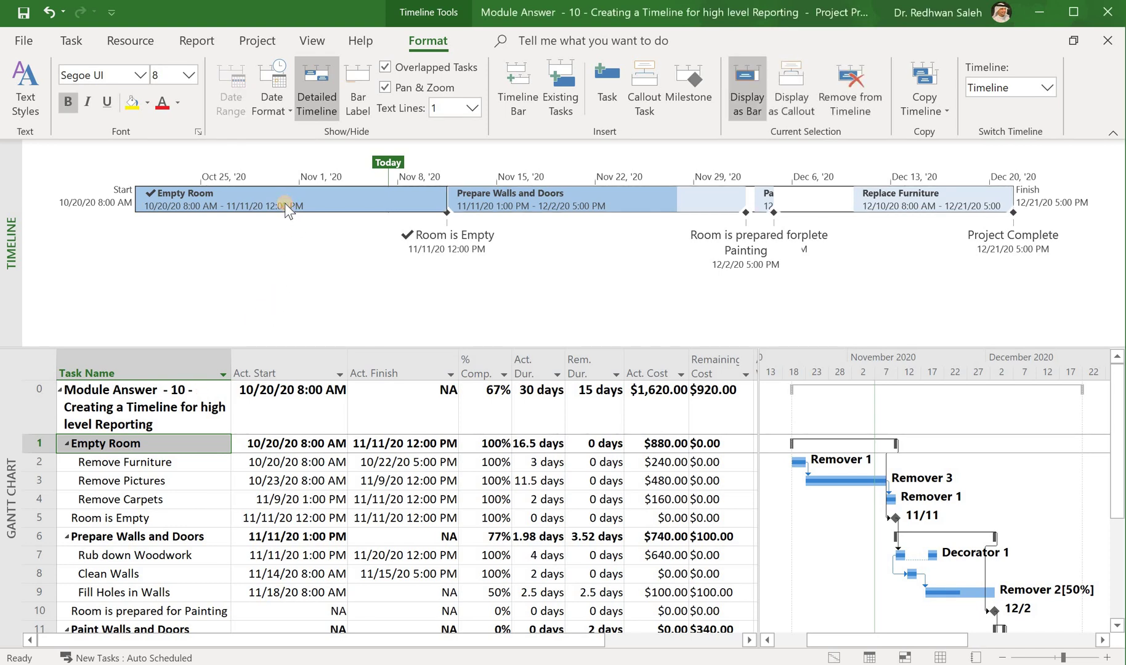
Step: Fill the timeline bars: Empty Room light blue, Prepare Walls and Doors red, Replace Furniture orange
{"action": "left_click", "coordinate": [150, 105]}
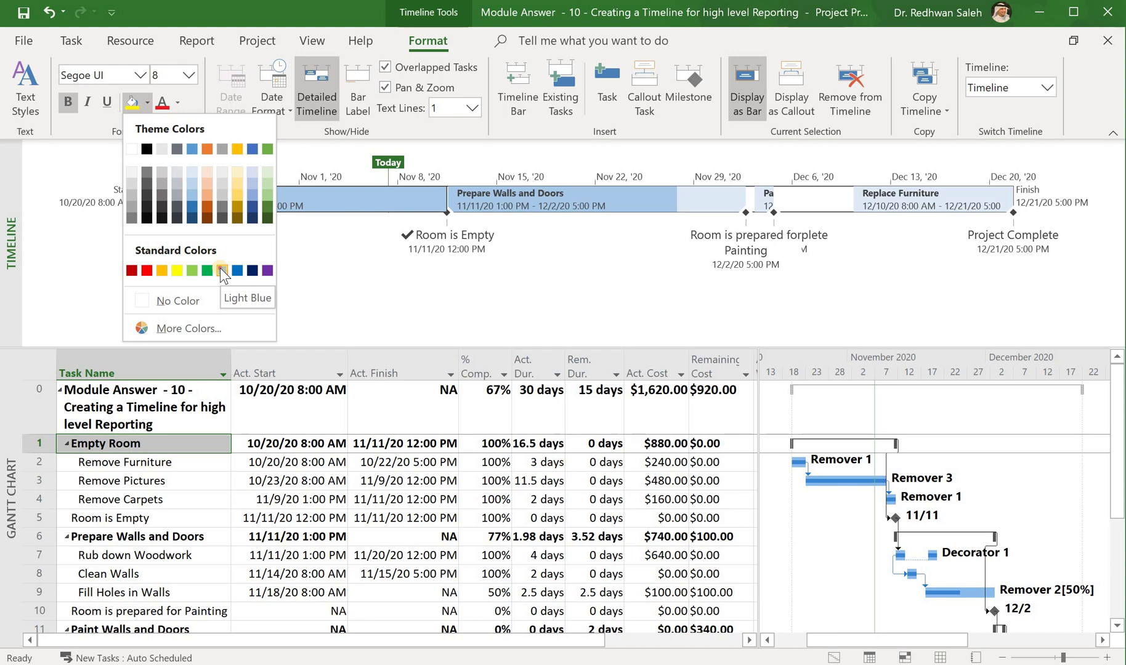
{"action": "left_click", "coordinate": [222, 270]}
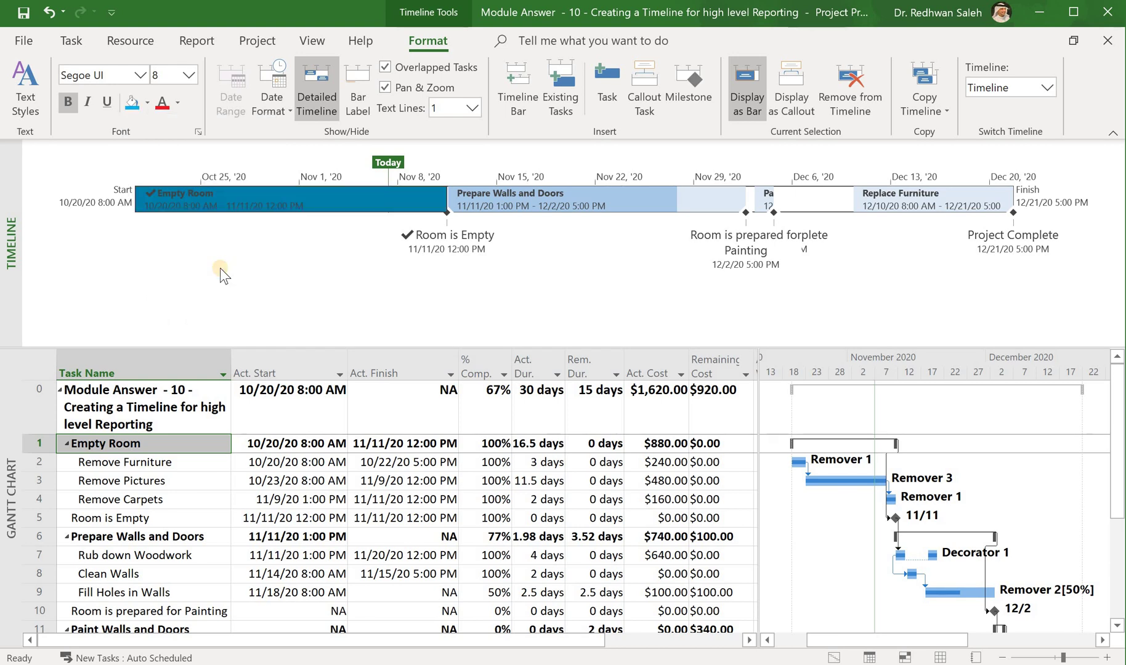
{"action": "left_click", "coordinate": [508, 197]}
{"action": "left_click", "coordinate": [148, 104]}
{"action": "left_click", "coordinate": [147, 275]}
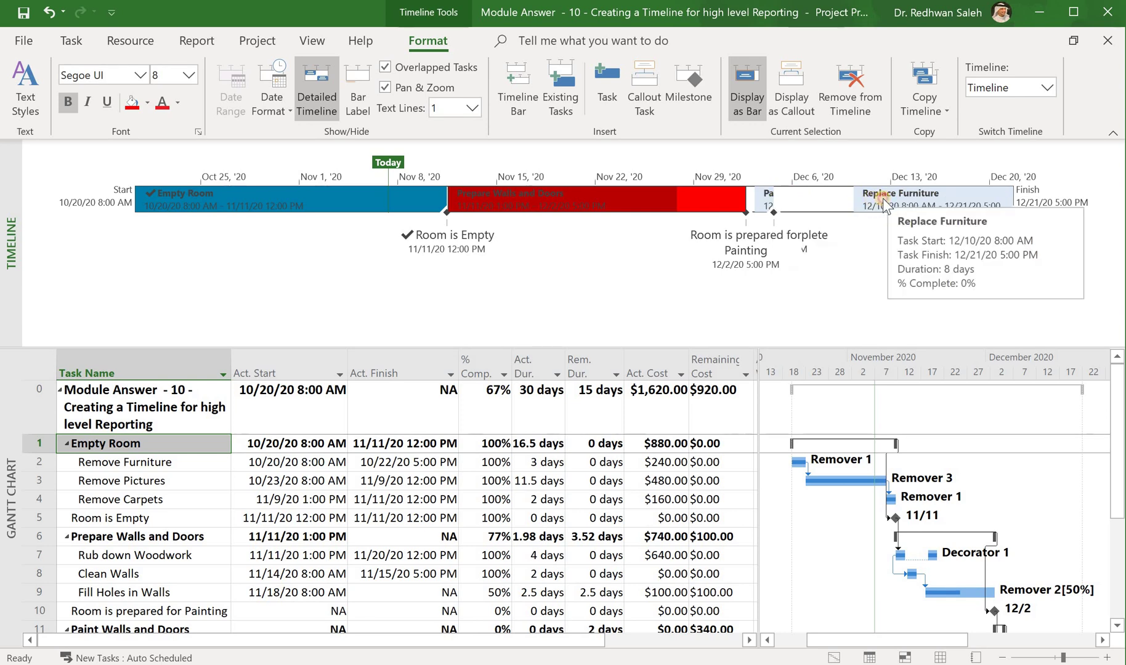
{"action": "left_click", "coordinate": [148, 103]}
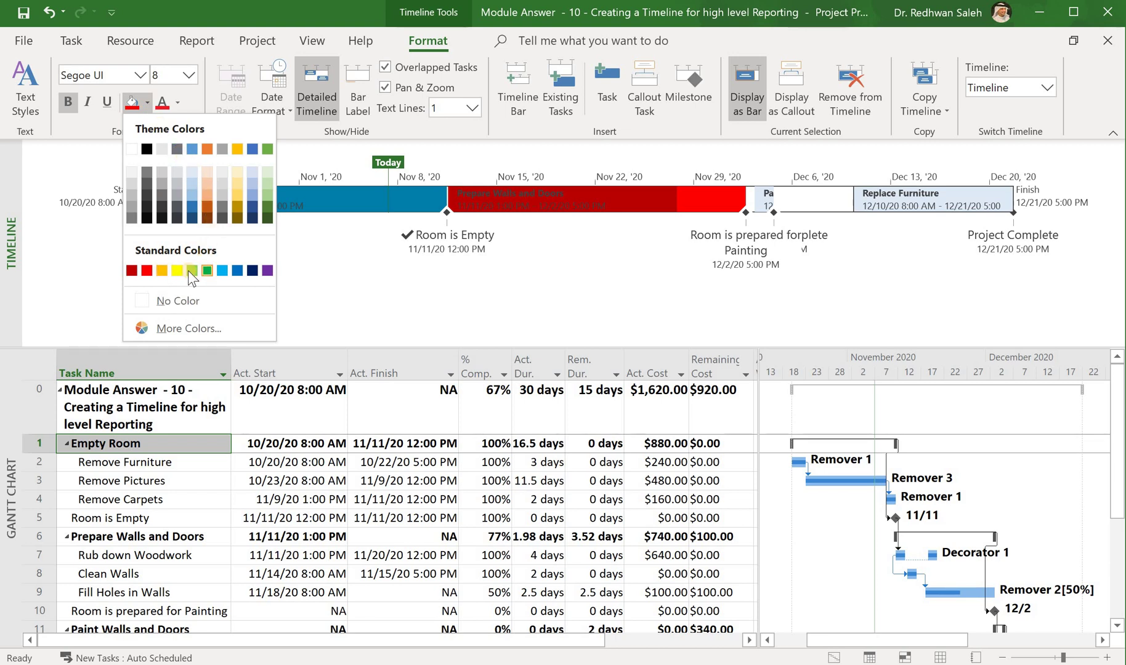
{"action": "left_click", "coordinate": [162, 271]}
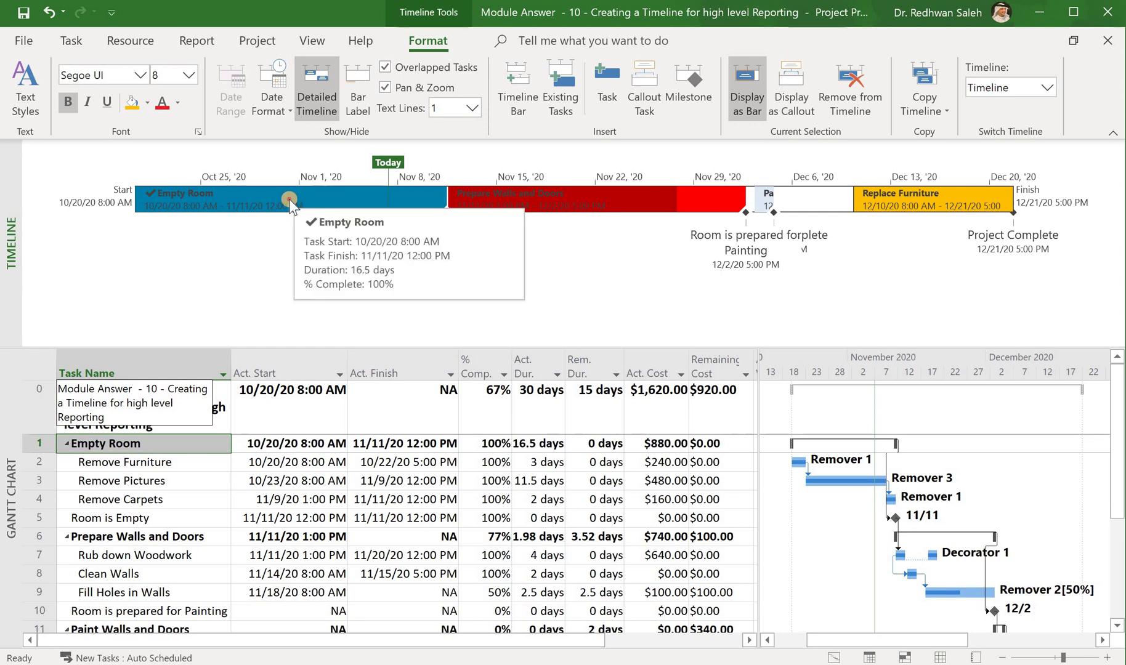
Step: Drag the Empty Room, Prepare Walls and Doors and Replace Furniture bars above the enlarged timeline as callouts
{"action": "left_click_drag", "start_coordinate": [288, 198], "coordinate": [283, 143]}
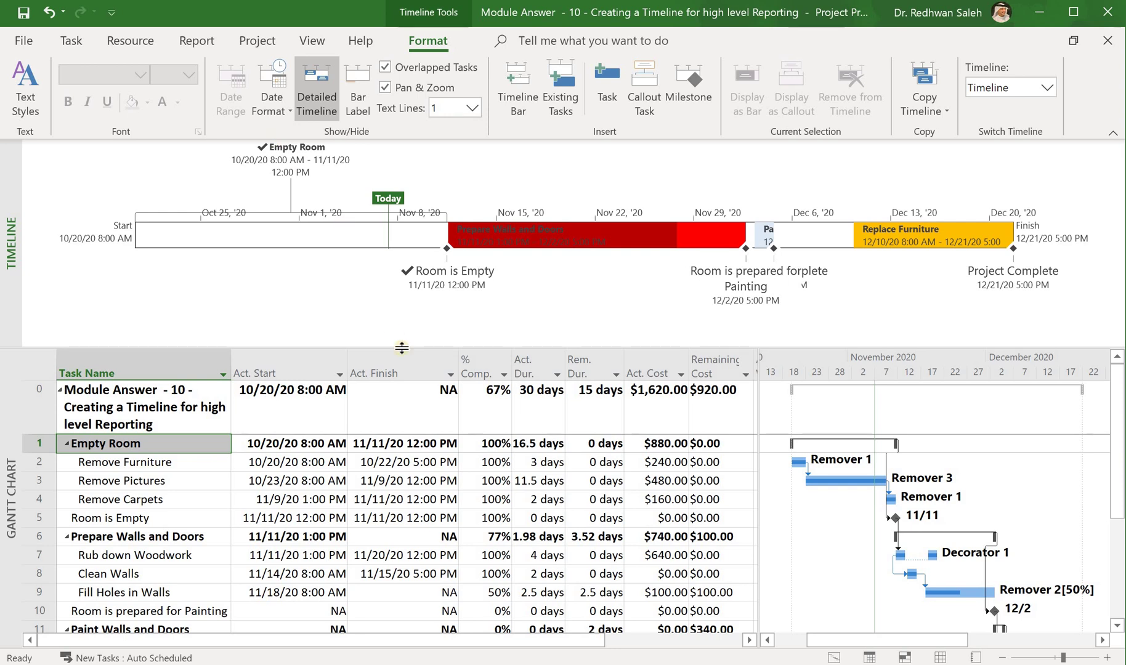
{"action": "left_click_drag", "start_coordinate": [401, 346], "coordinate": [405, 399]}
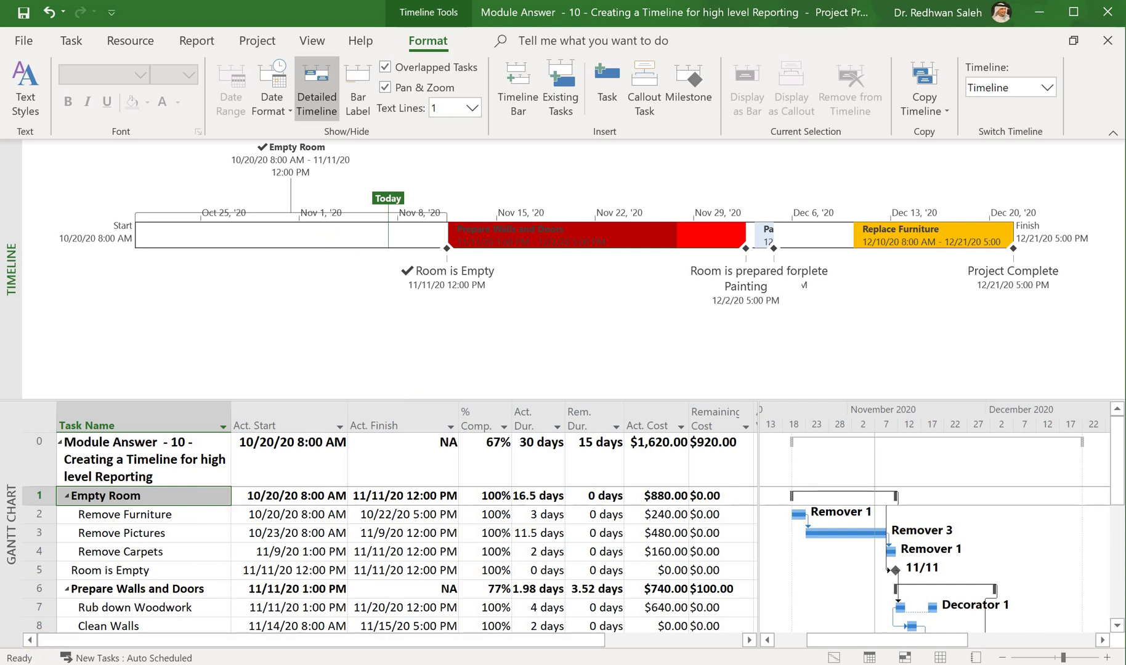
{"action": "left_click", "coordinate": [538, 229]}
{"action": "left_click_drag", "start_coordinate": [538, 229], "coordinate": [555, 154]}
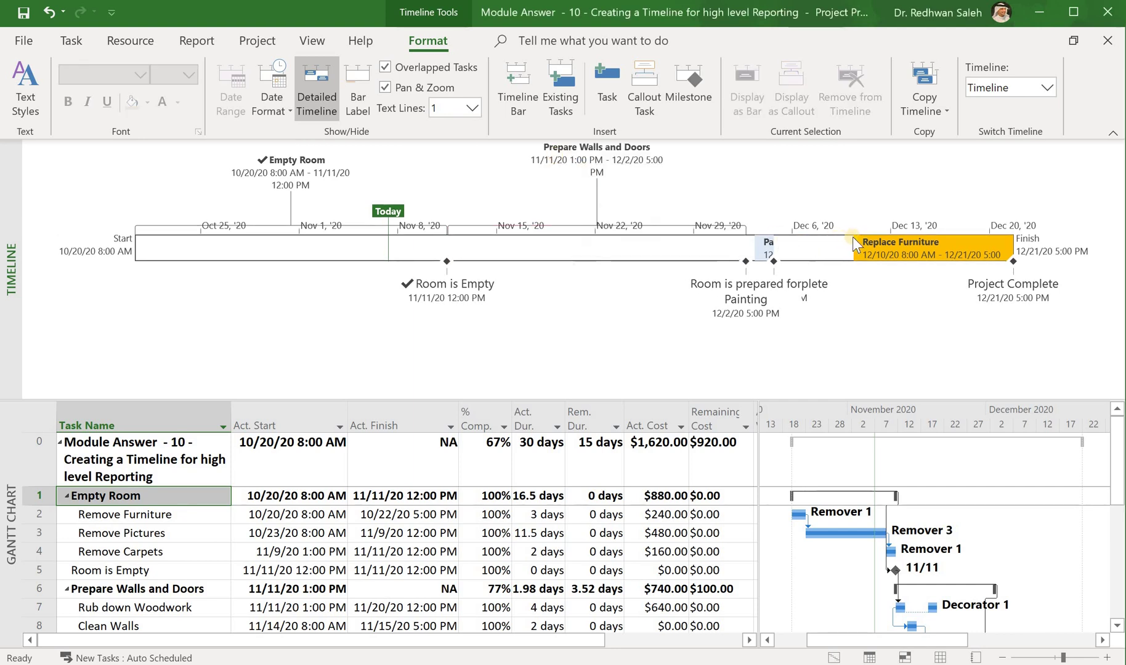
{"action": "left_click", "coordinate": [888, 245]}
{"action": "left_click_drag", "start_coordinate": [888, 245], "coordinate": [896, 157]}
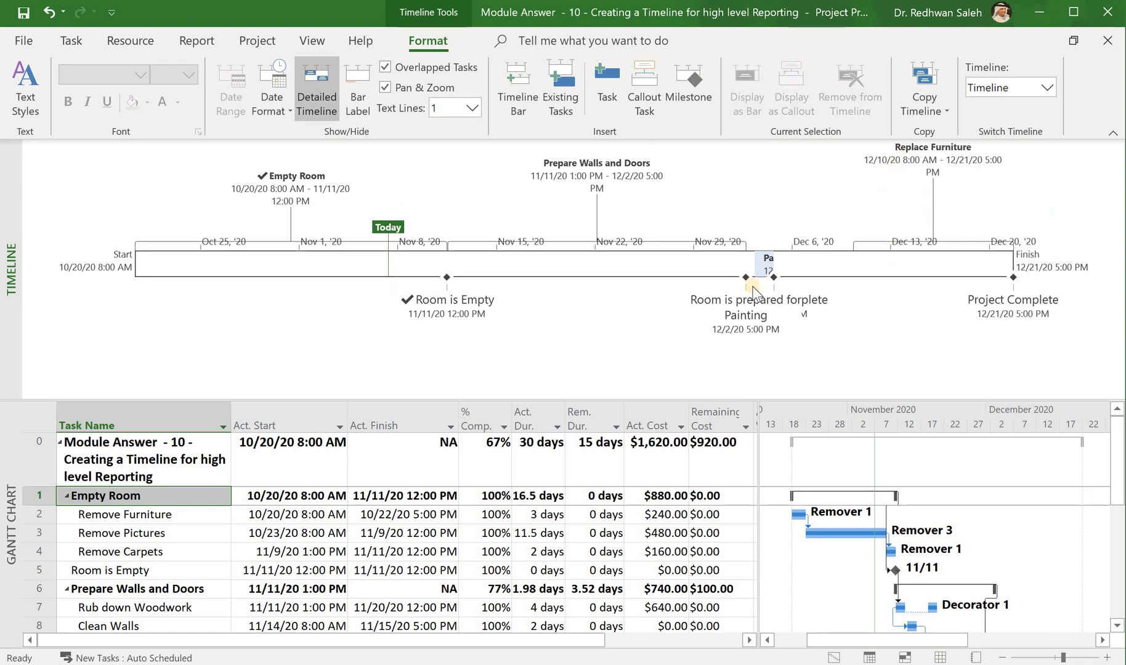
Step: Nudge the Empty Room, Prepare Walls and Doors and Replace Furniture callouts slightly left
{"action": "left_click_drag", "start_coordinate": [288, 187], "coordinate": [253, 192]}
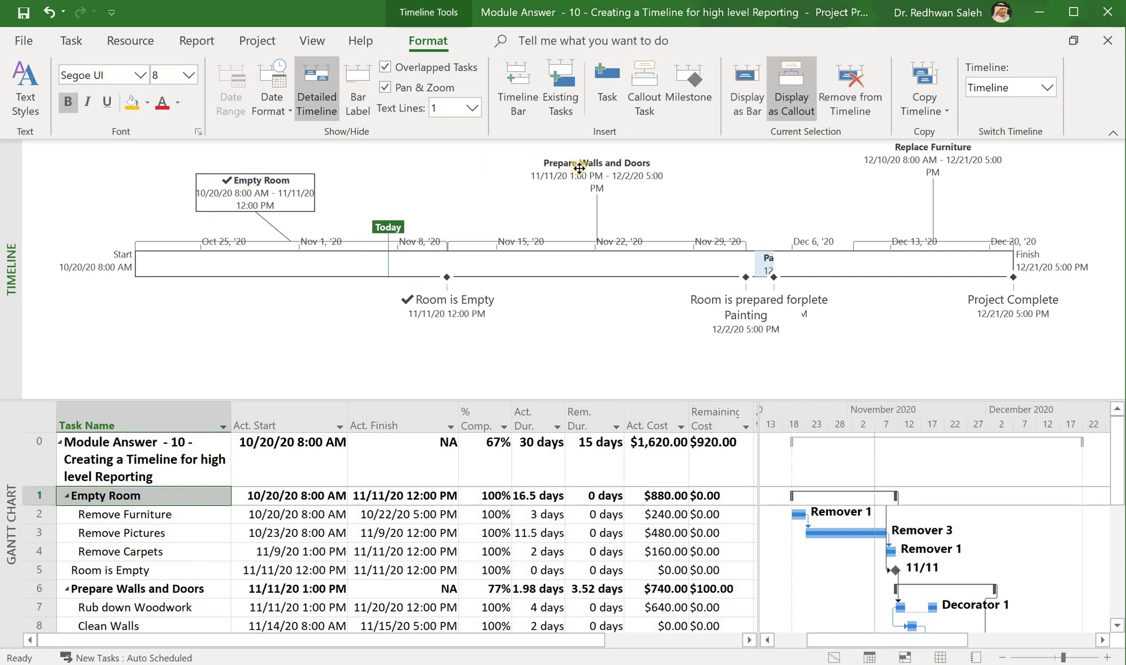
{"action": "left_click_drag", "start_coordinate": [579, 172], "coordinate": [549, 181]}
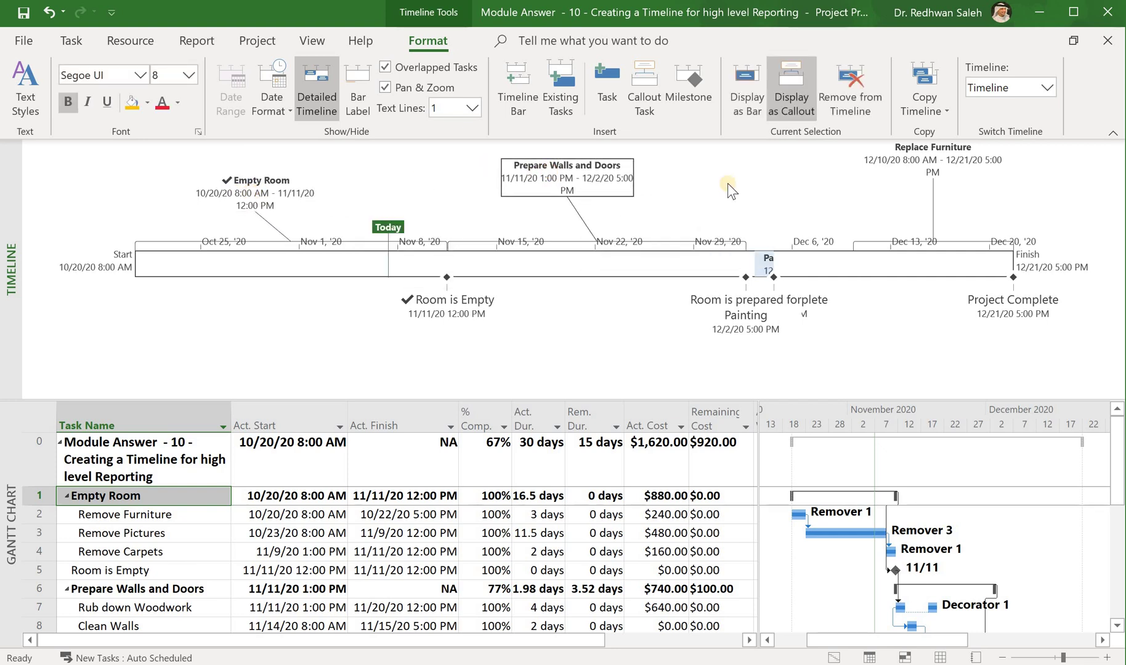
{"action": "left_click_drag", "start_coordinate": [922, 161], "coordinate": [886, 172]}
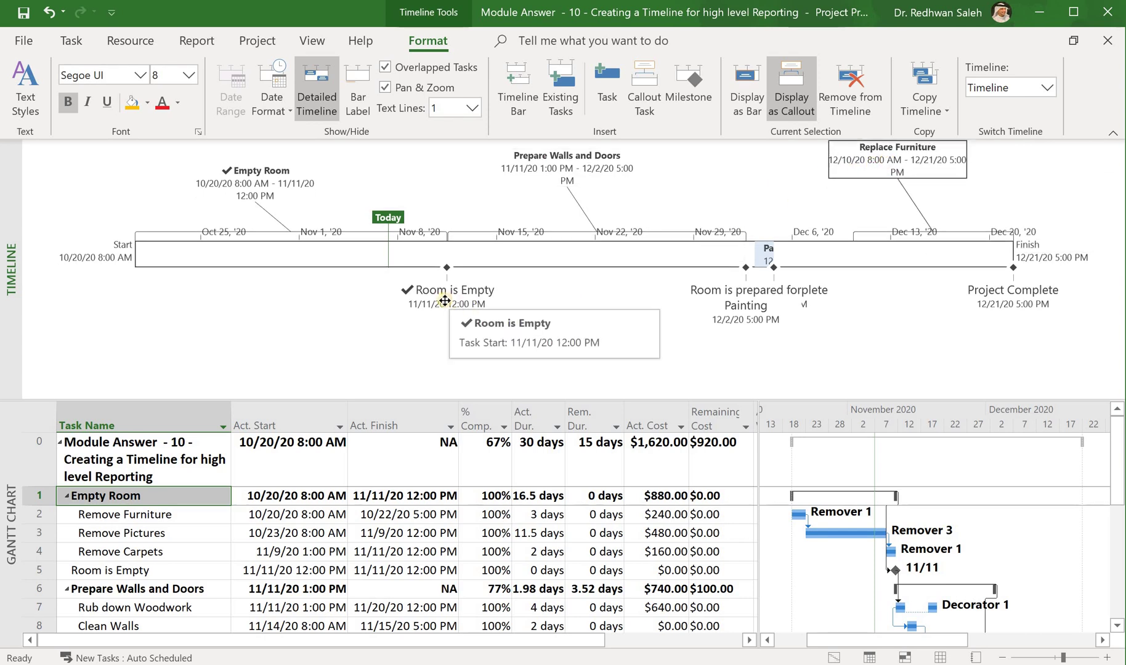
Step: Move the Room is Empty, Room is prepared for Painting, Project Complete and Painting is Complete labels below the timeline
{"action": "left_click_drag", "start_coordinate": [459, 302], "coordinate": [374, 341]}
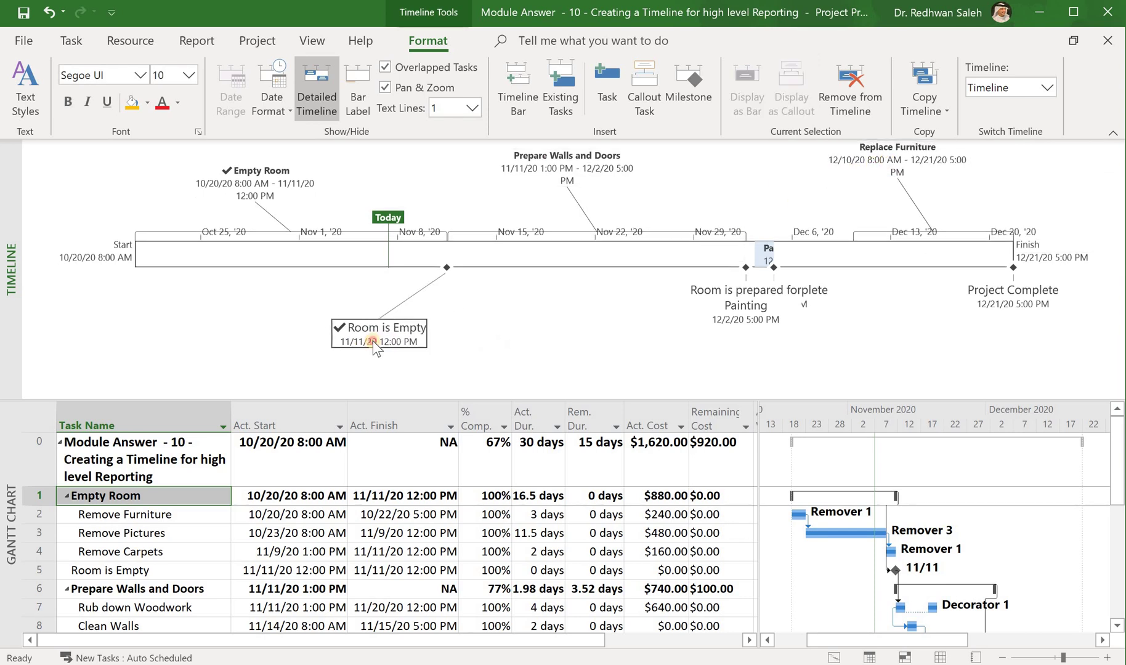
{"action": "left_click", "coordinate": [708, 325]}
{"action": "left_click_drag", "start_coordinate": [710, 327], "coordinate": [654, 351]}
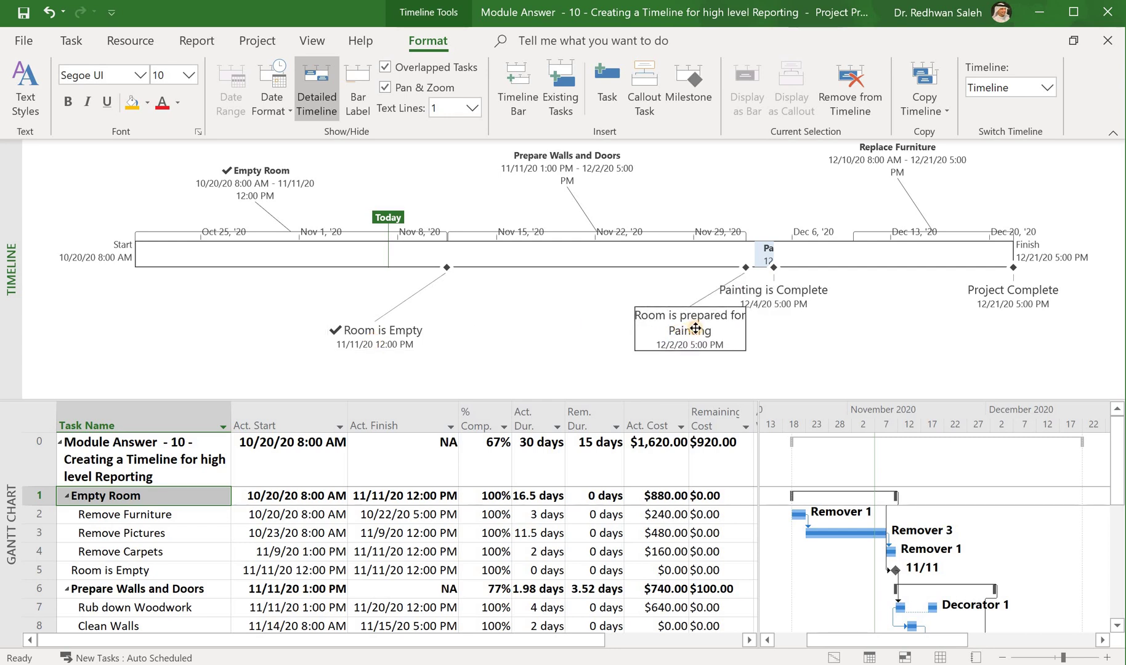
{"action": "left_click_drag", "start_coordinate": [1008, 300], "coordinate": [958, 328]}
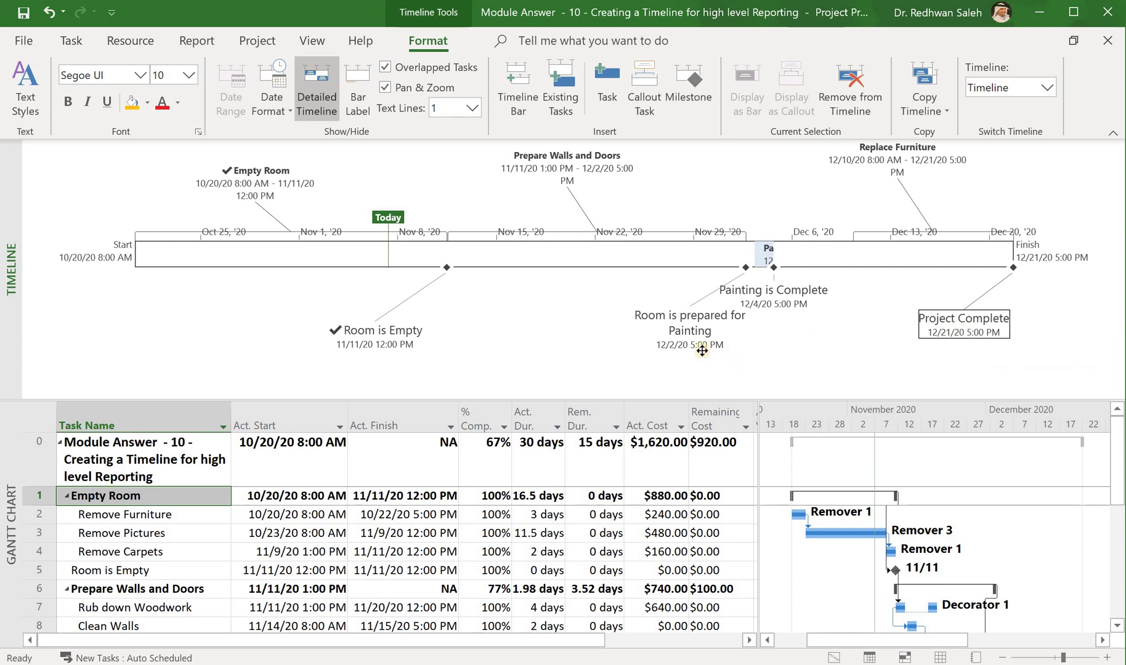
{"action": "left_click_drag", "start_coordinate": [680, 327], "coordinate": [665, 326]}
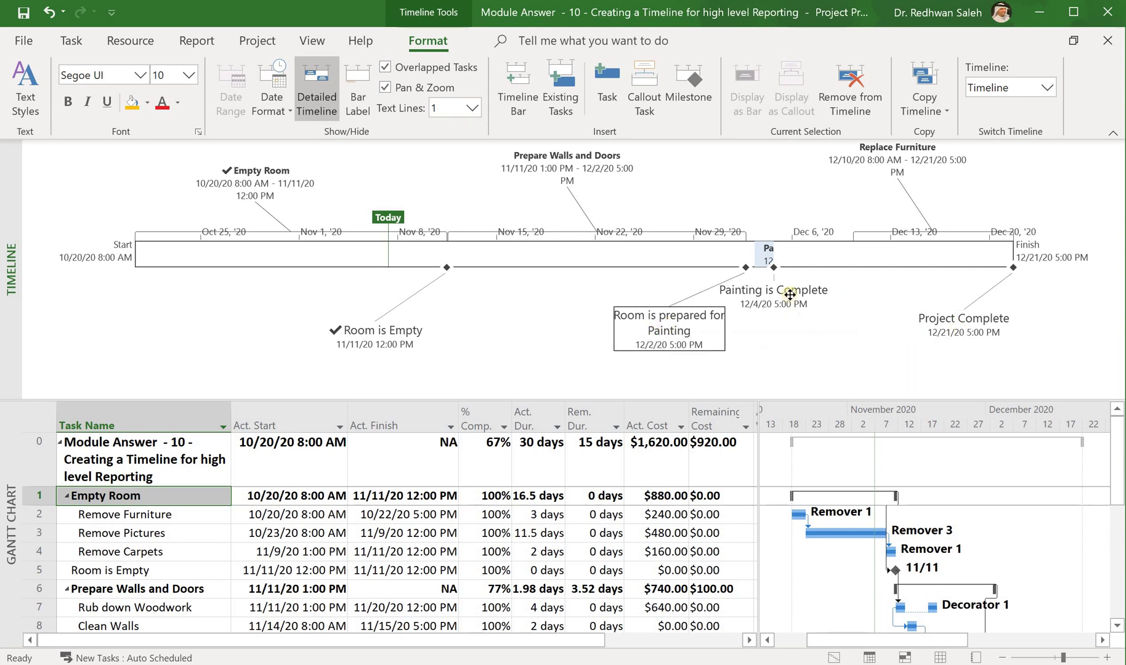
{"action": "left_click_drag", "start_coordinate": [788, 290], "coordinate": [819, 322]}
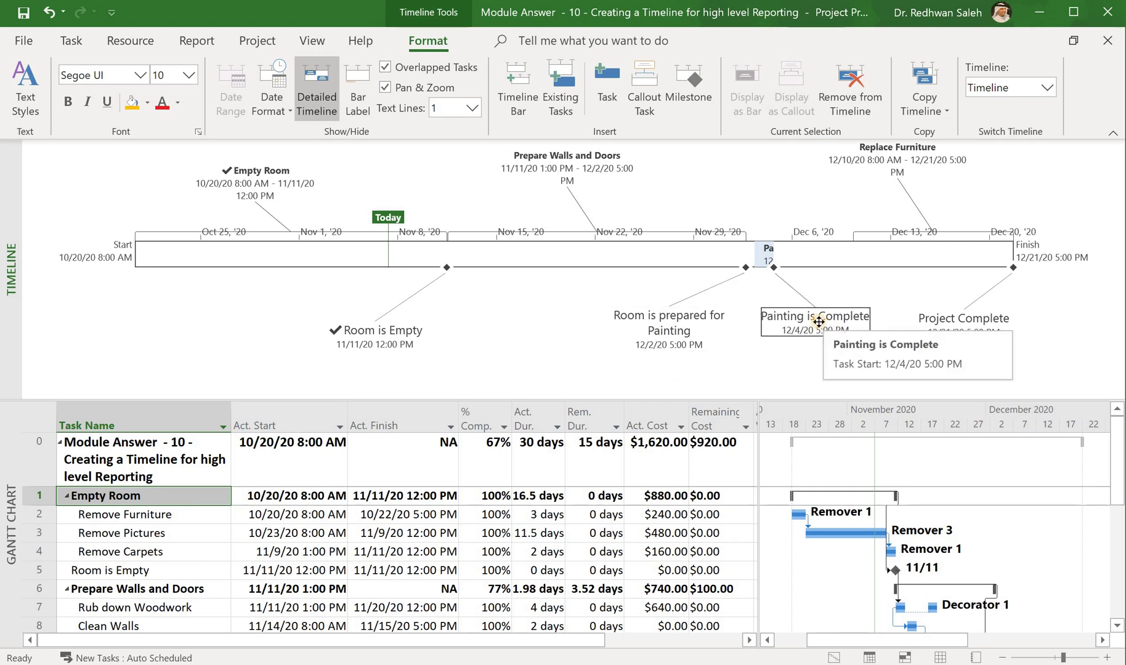
Step: Colour the callout text: Empty Room red, Prepare Walls and Doors light blue, Replace Furniture green
{"action": "left_click", "coordinate": [261, 179]}
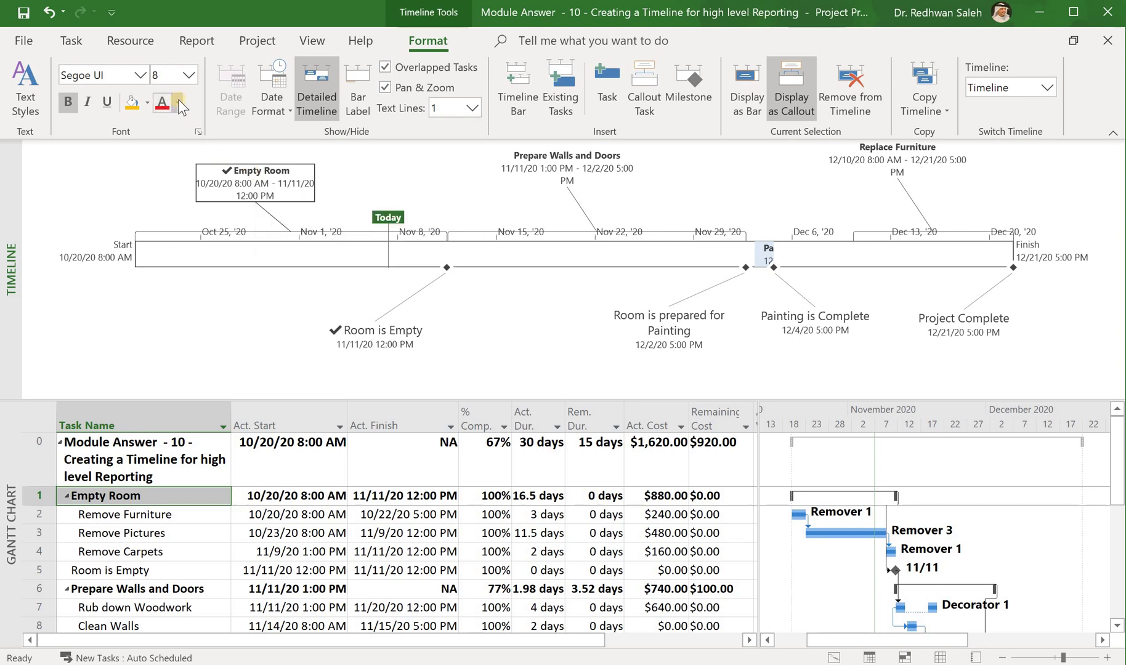
{"action": "left_click", "coordinate": [162, 103]}
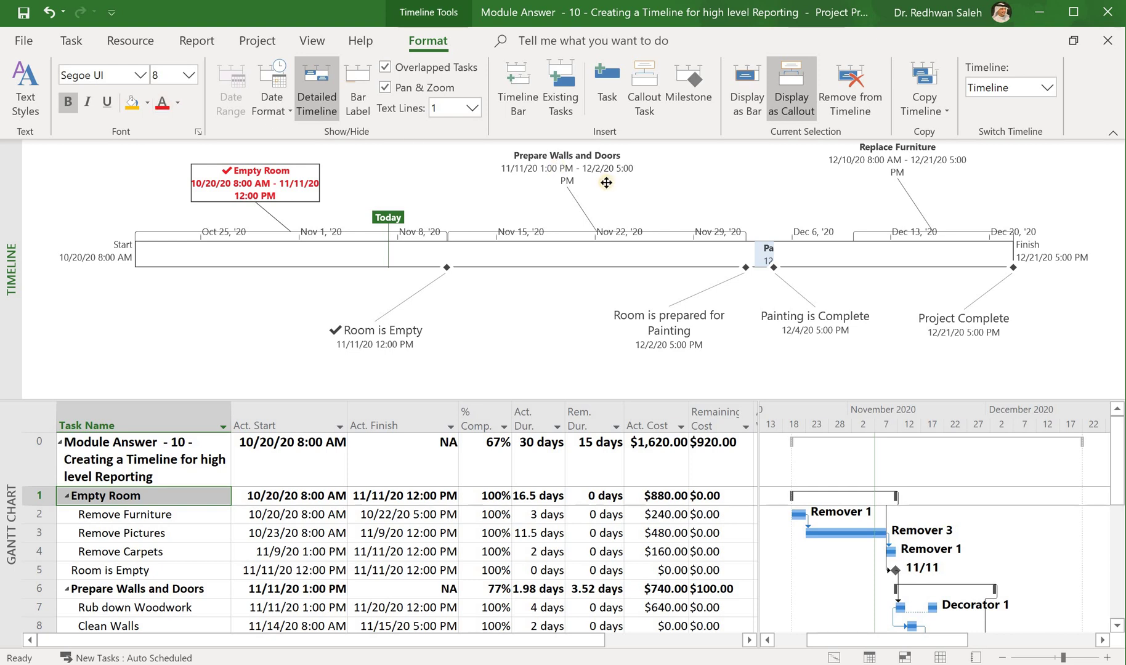
{"action": "left_click", "coordinate": [564, 167]}
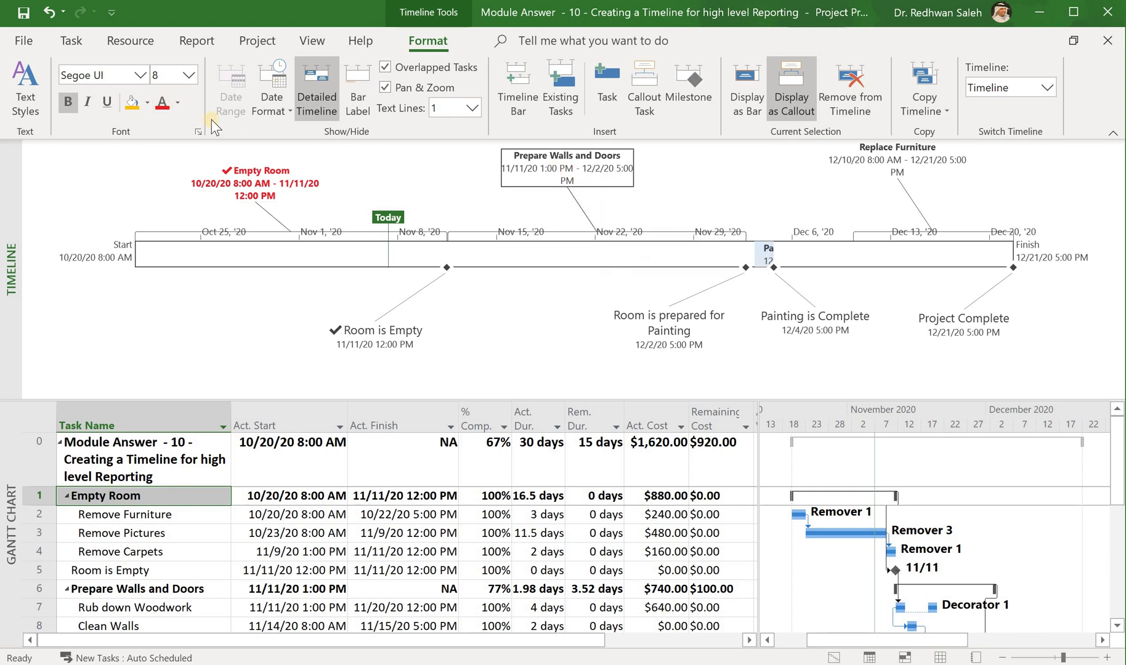
{"action": "left_click", "coordinate": [179, 102]}
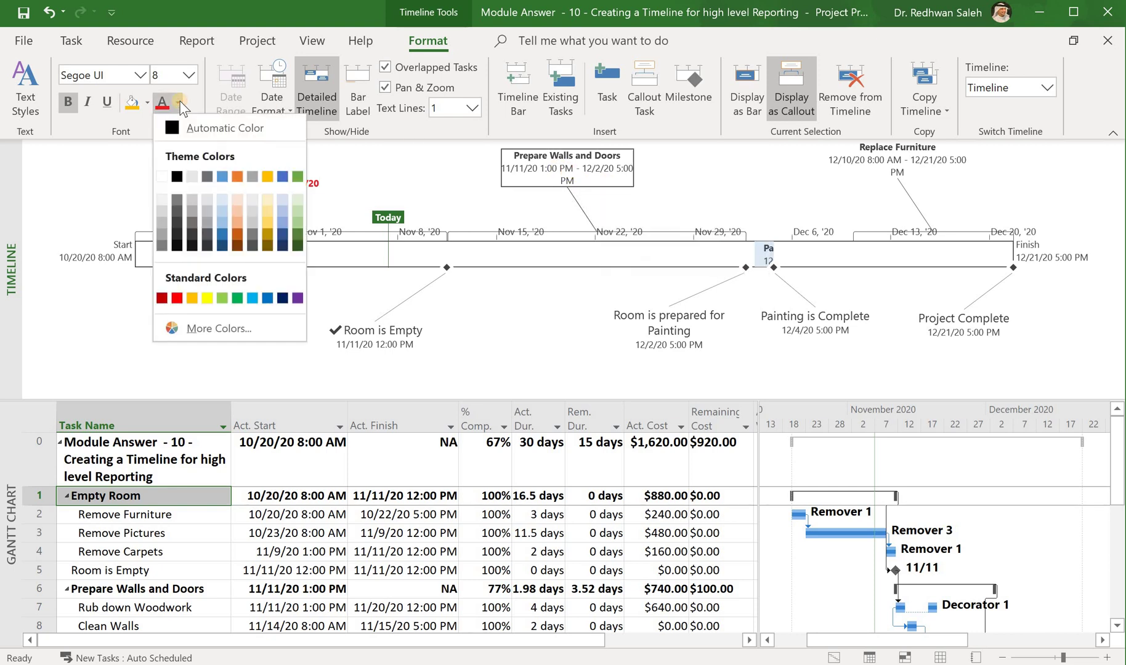
{"action": "left_click", "coordinate": [252, 298]}
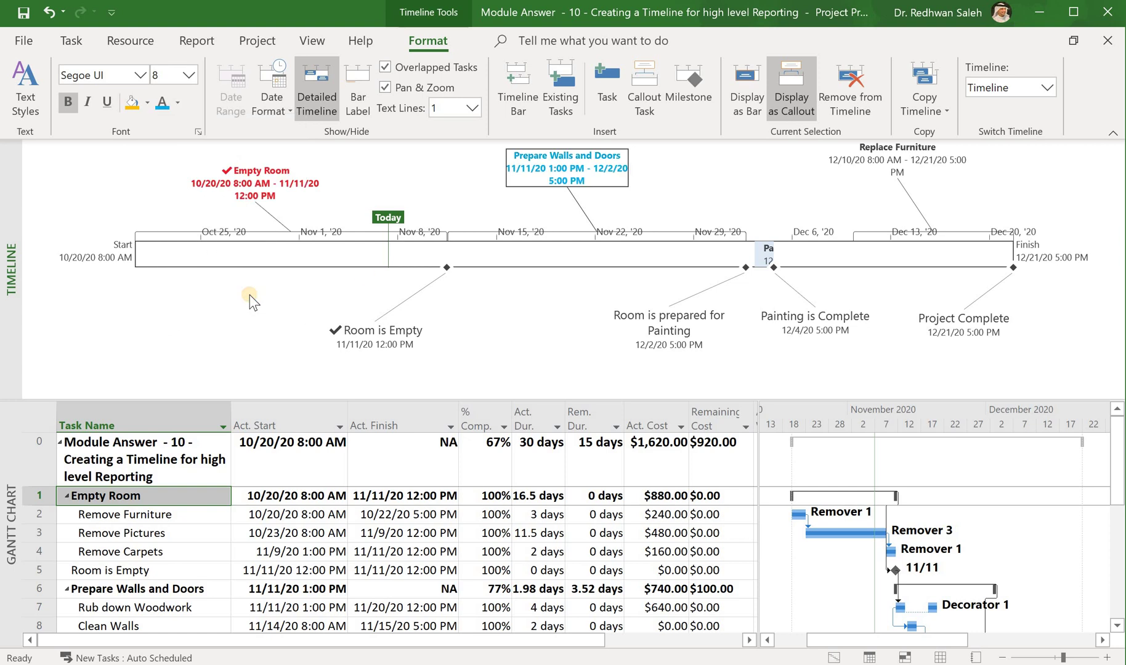
{"action": "left_click", "coordinate": [874, 158]}
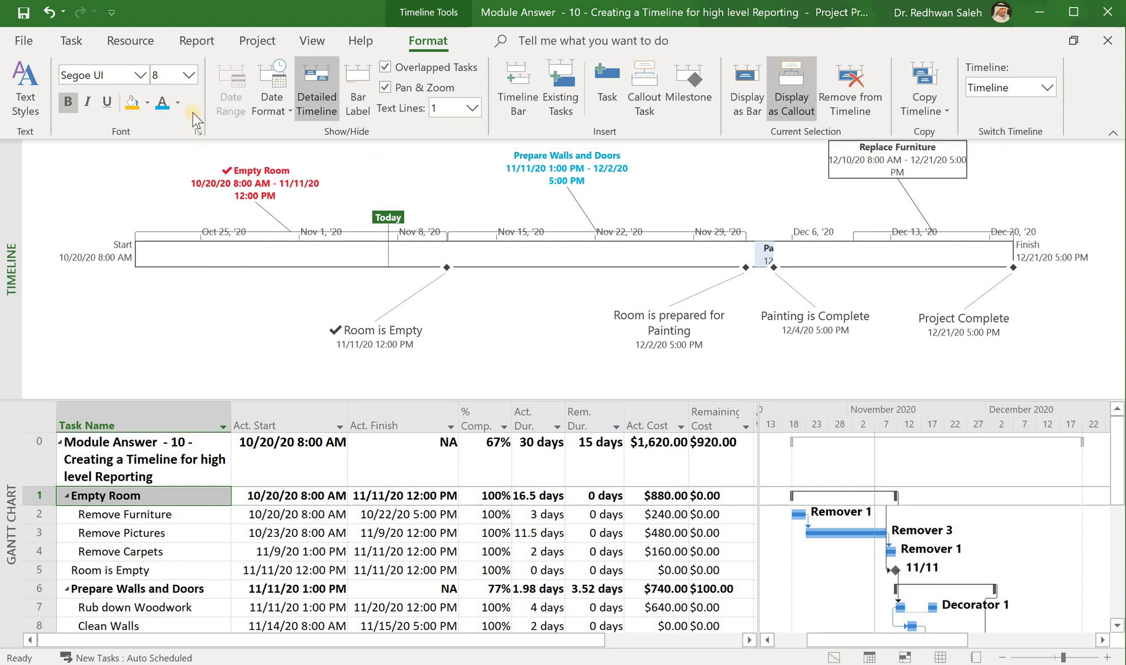
{"action": "left_click", "coordinate": [177, 103]}
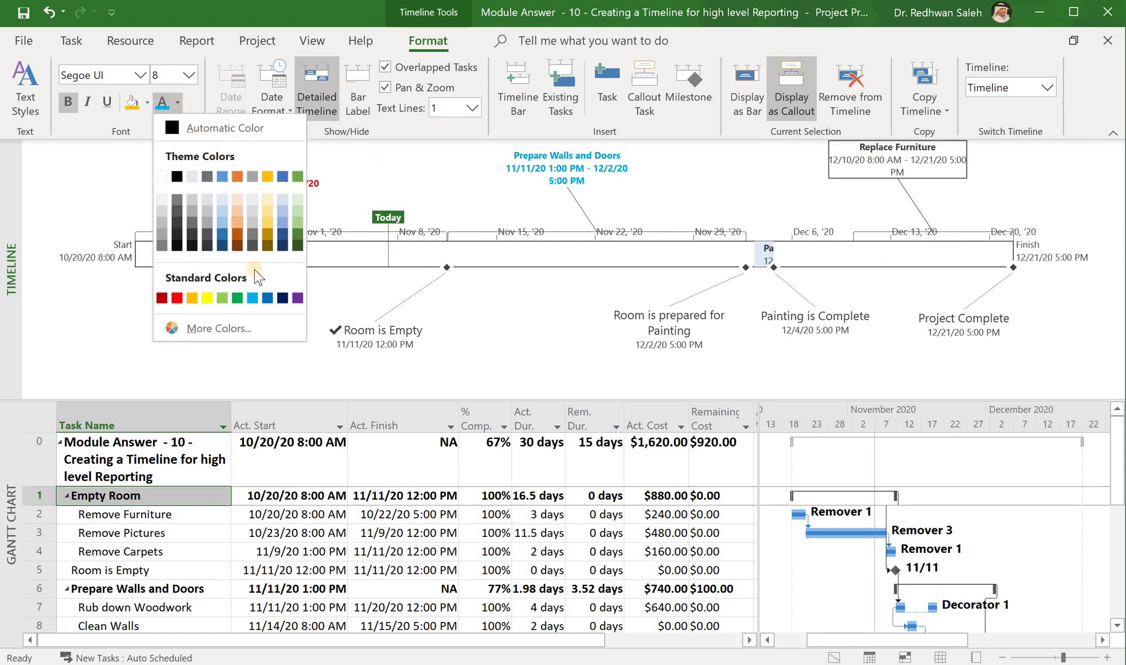
{"action": "left_click", "coordinate": [237, 298]}
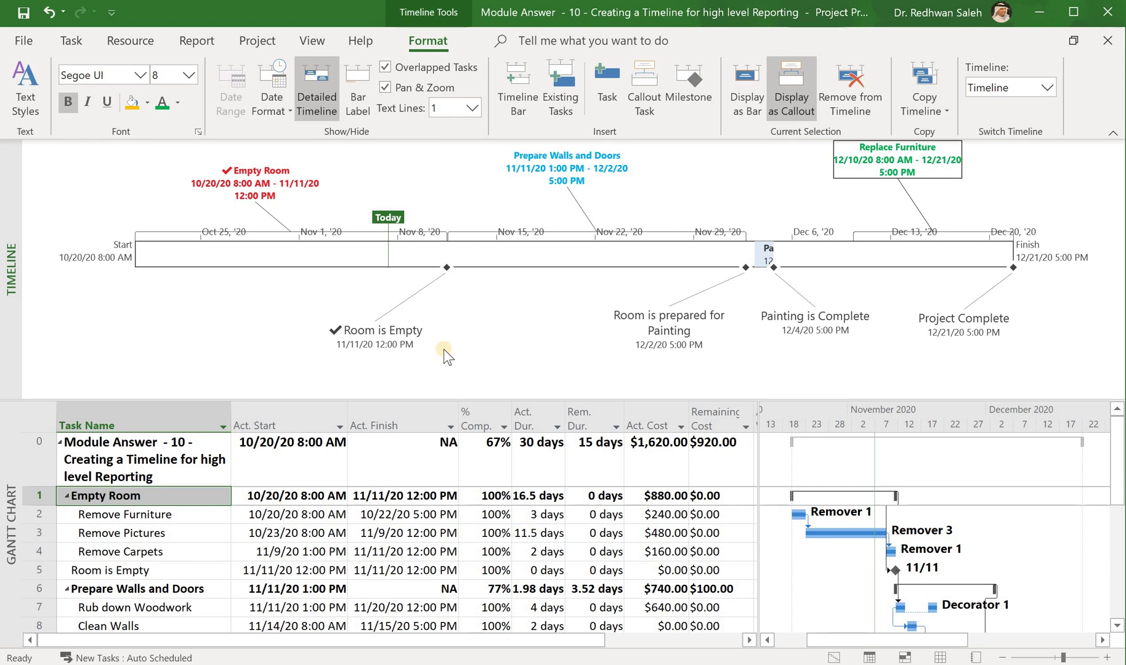
Step: Colour the Room is Empty label dark orange and Room is prepared for Painting gold
{"action": "left_click", "coordinate": [394, 336]}
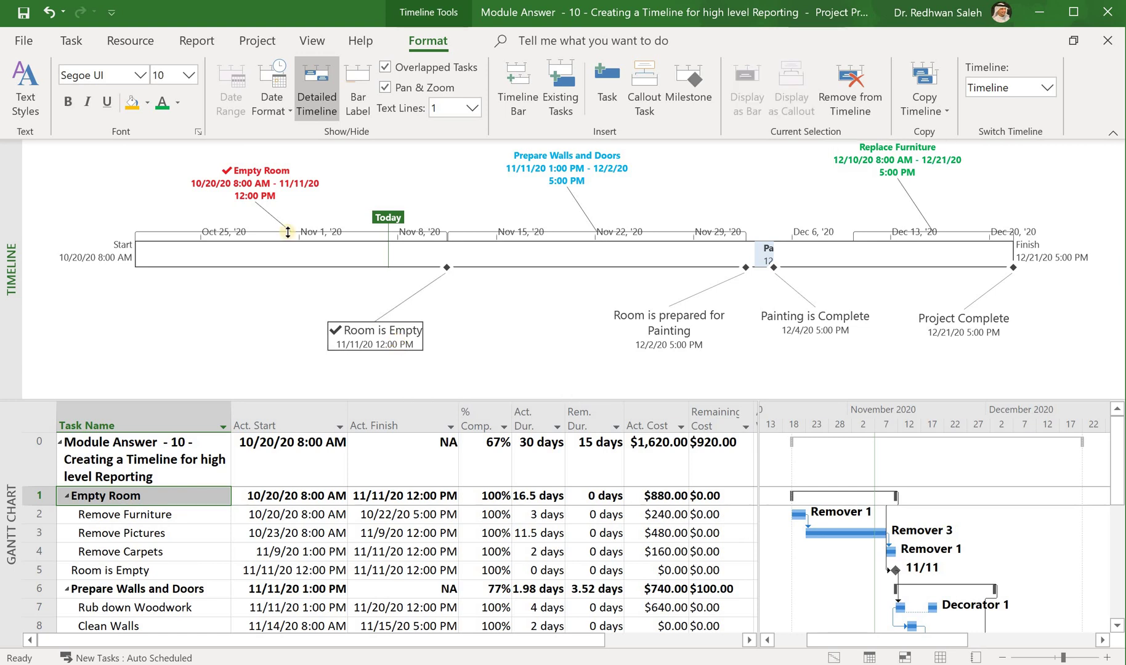
{"action": "left_click", "coordinate": [176, 103]}
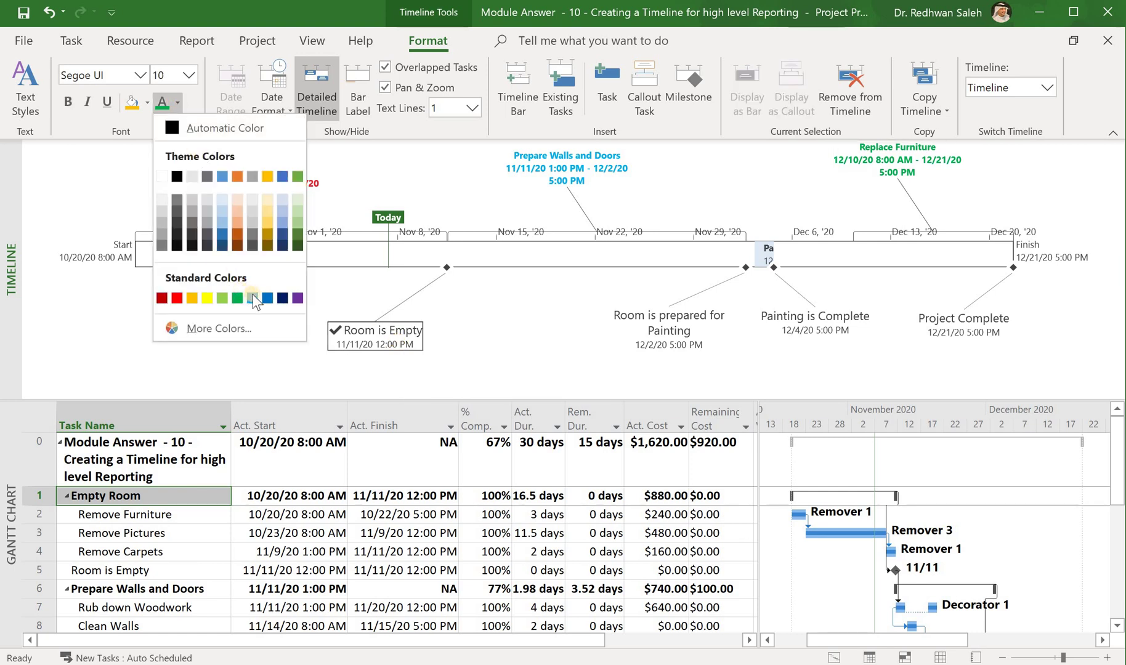
{"action": "left_click", "coordinate": [238, 233]}
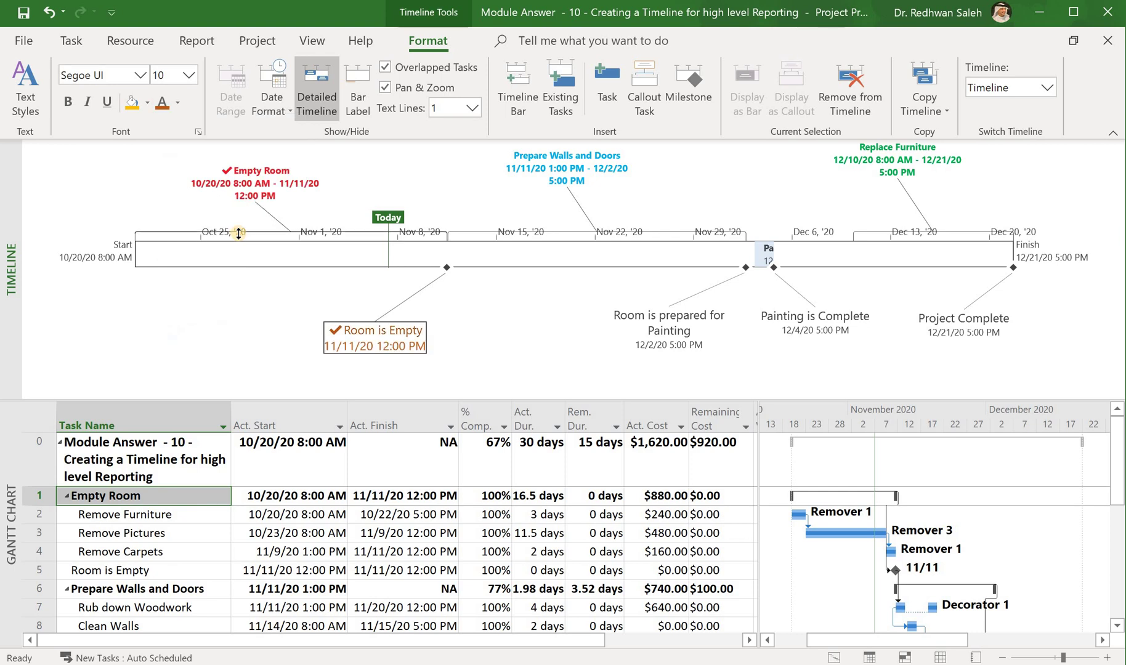
{"action": "left_click", "coordinate": [669, 332]}
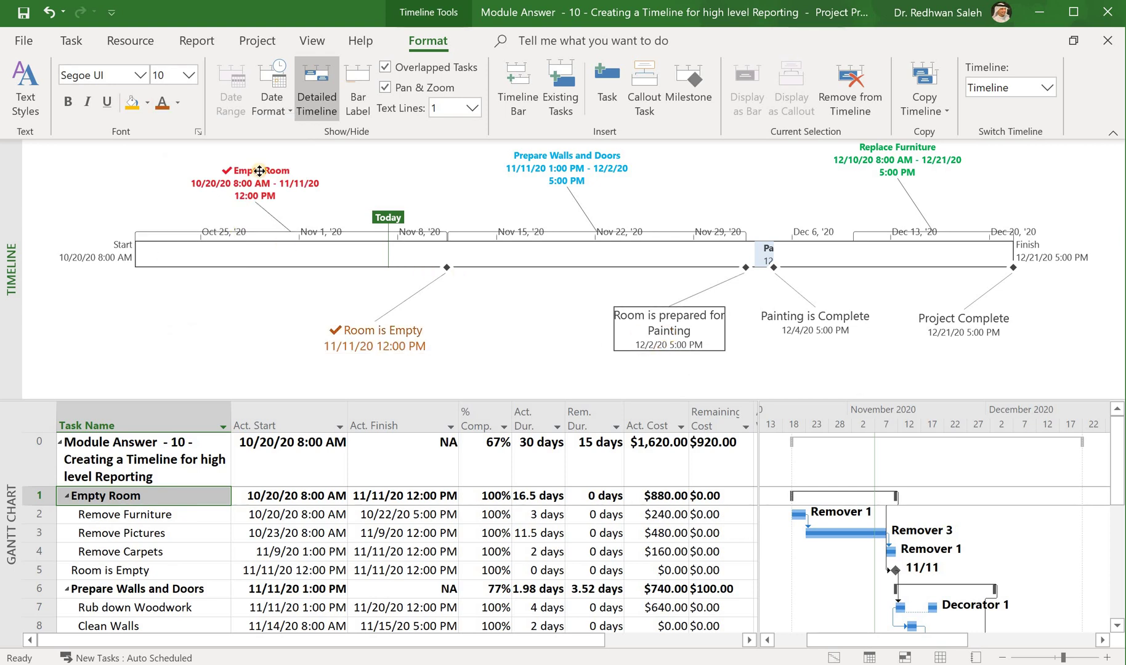
{"action": "left_click", "coordinate": [178, 105]}
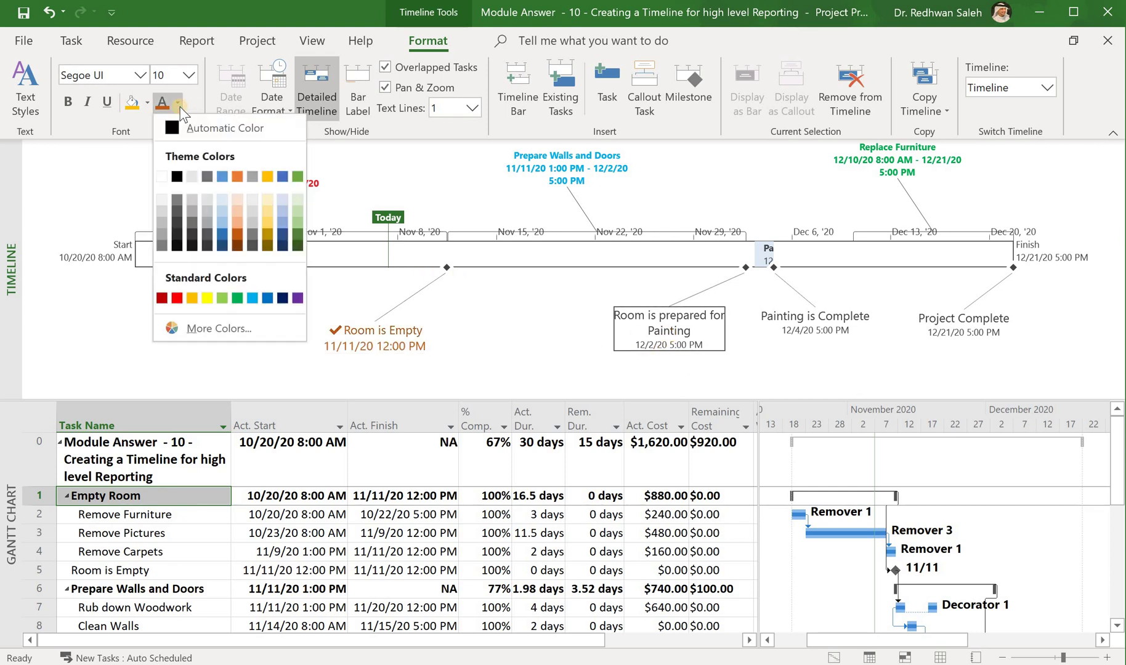
{"action": "left_click", "coordinate": [267, 177]}
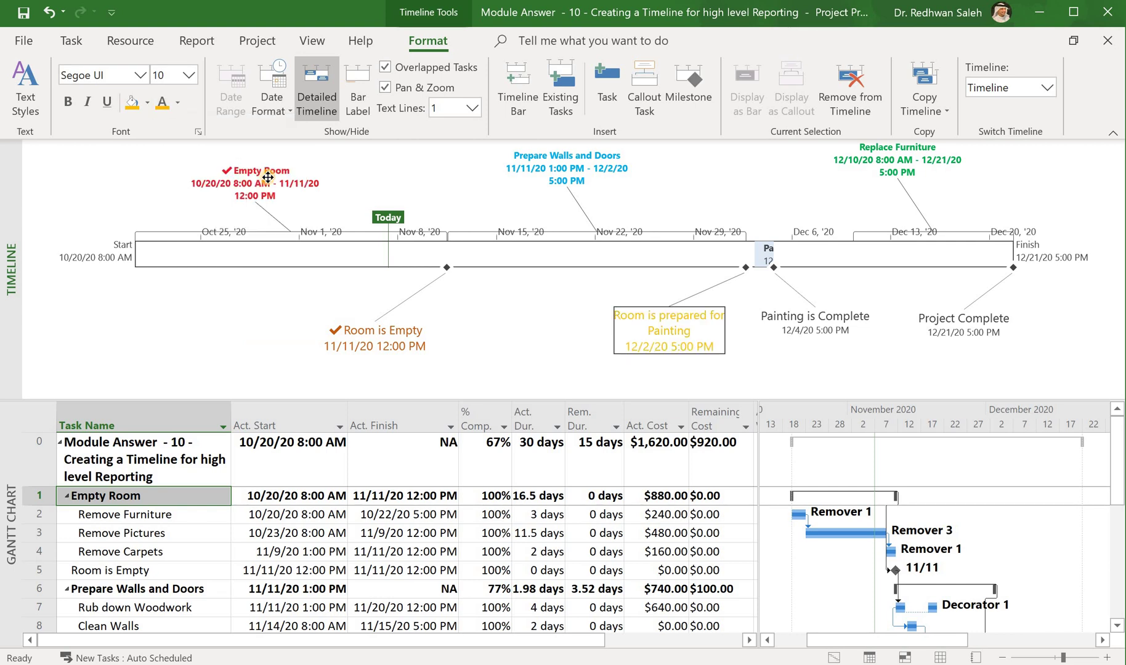
Step: Colour the Painting is Complete label purple and start recolouring the Project Complete label
{"action": "left_click", "coordinate": [800, 316]}
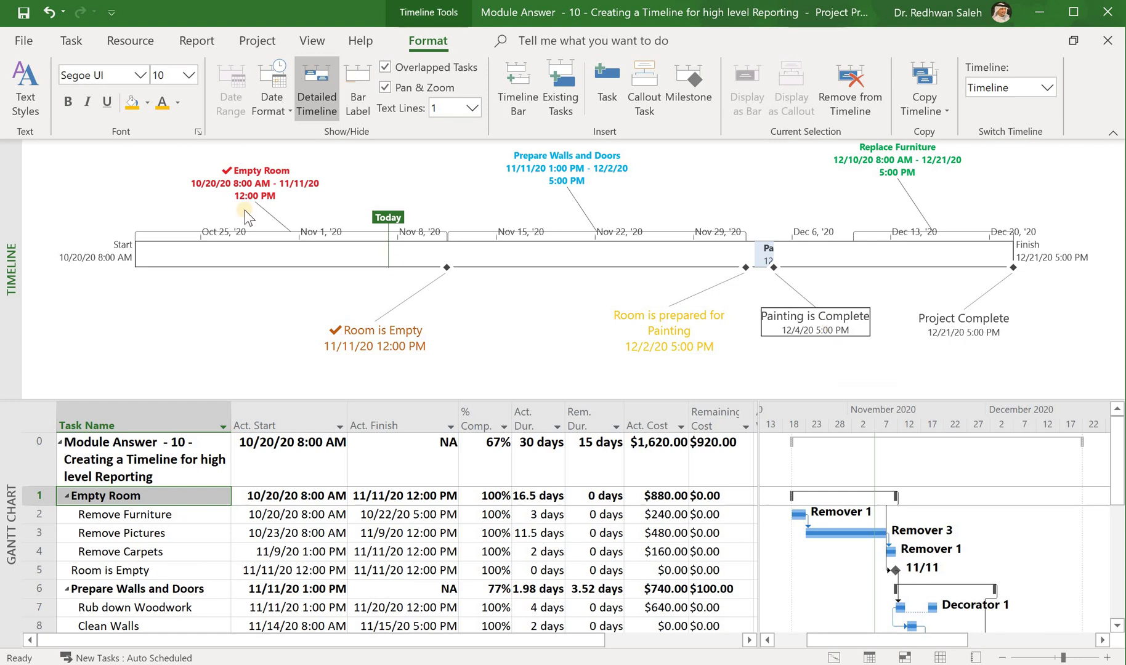
{"action": "left_click", "coordinate": [178, 103]}
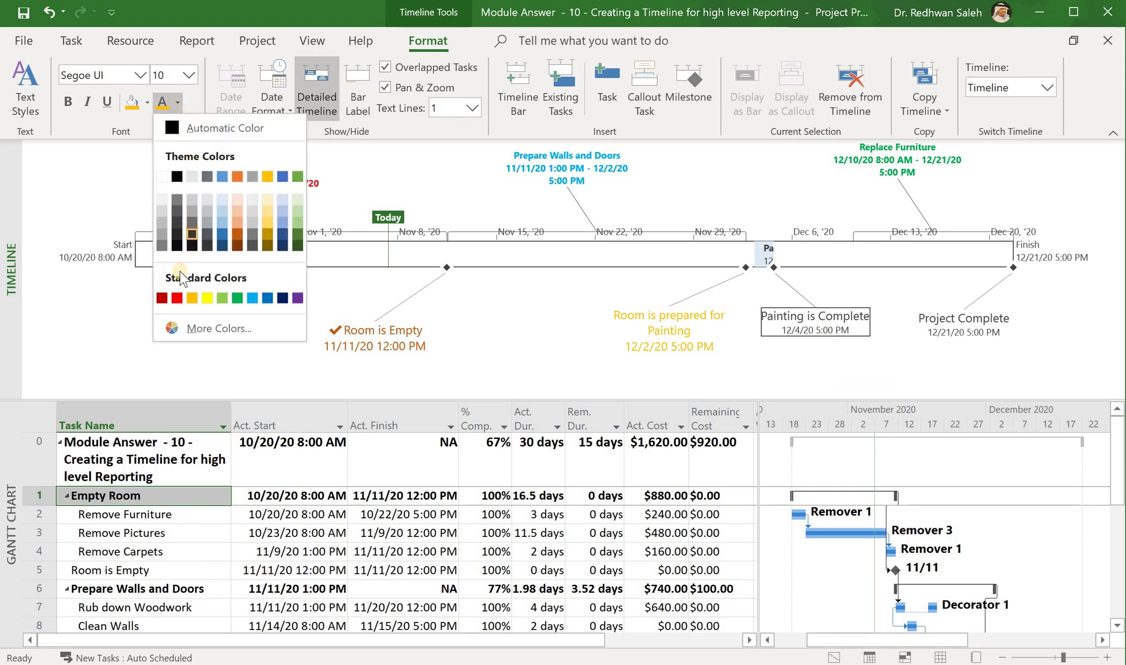
{"action": "left_click", "coordinate": [297, 298]}
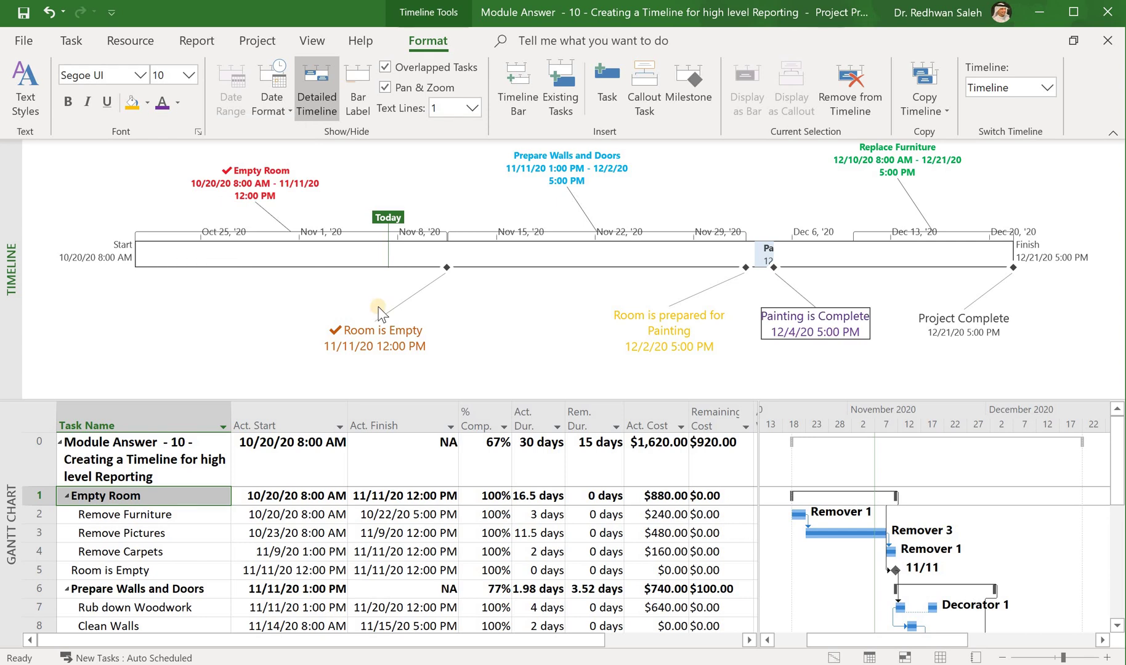
{"action": "left_click", "coordinate": [969, 325]}
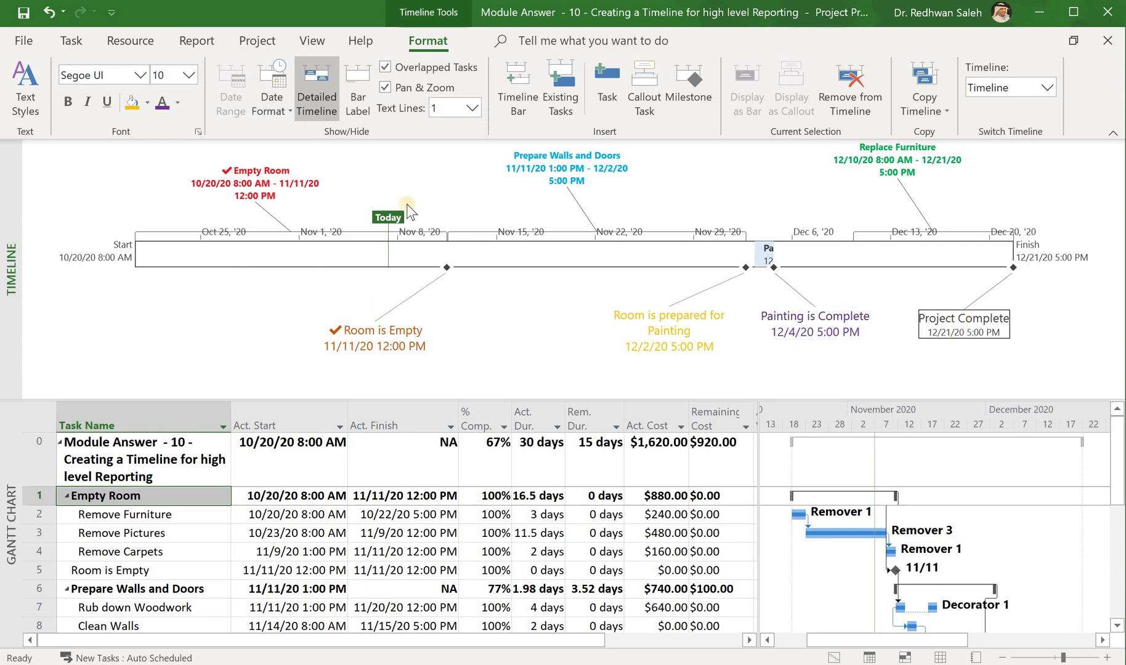
{"action": "left_click", "coordinate": [177, 105]}
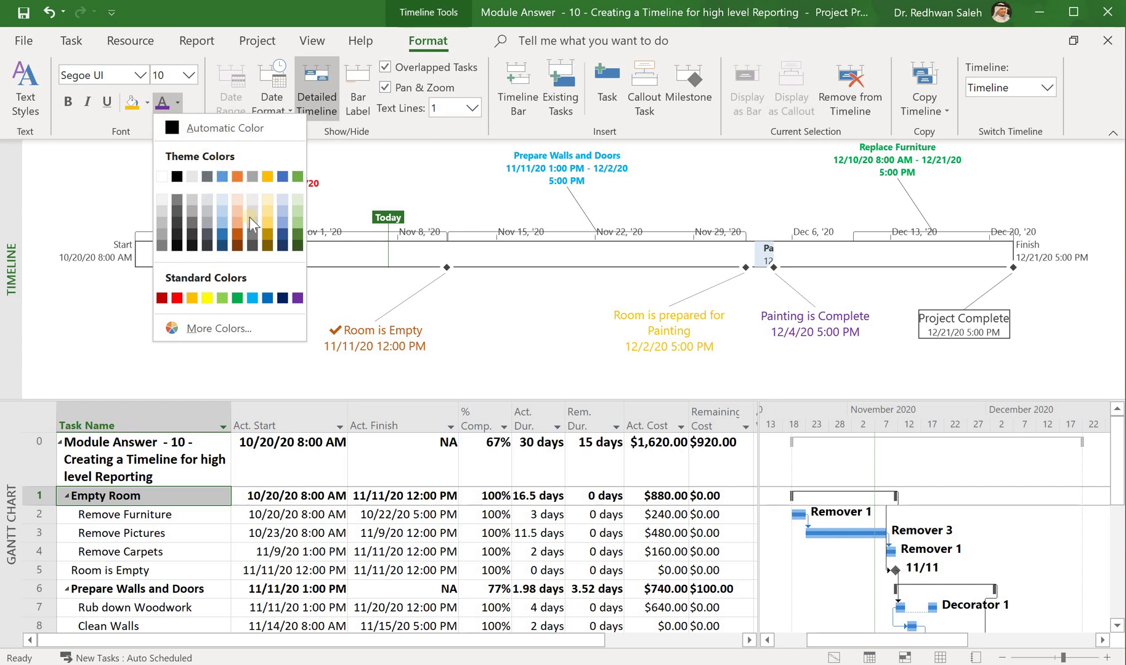
Step: Make the Project Complete label dark red and shift the Replace Furniture callout slightly left
{"action": "left_click", "coordinate": [162, 295]}
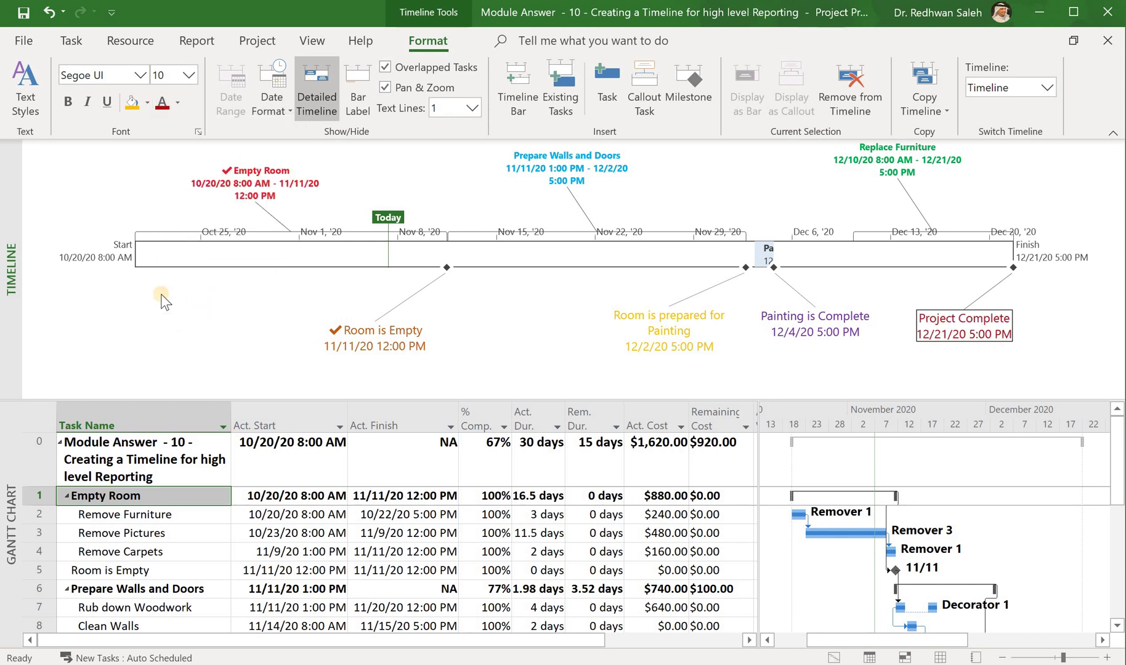
{"action": "left_click", "coordinate": [269, 336]}
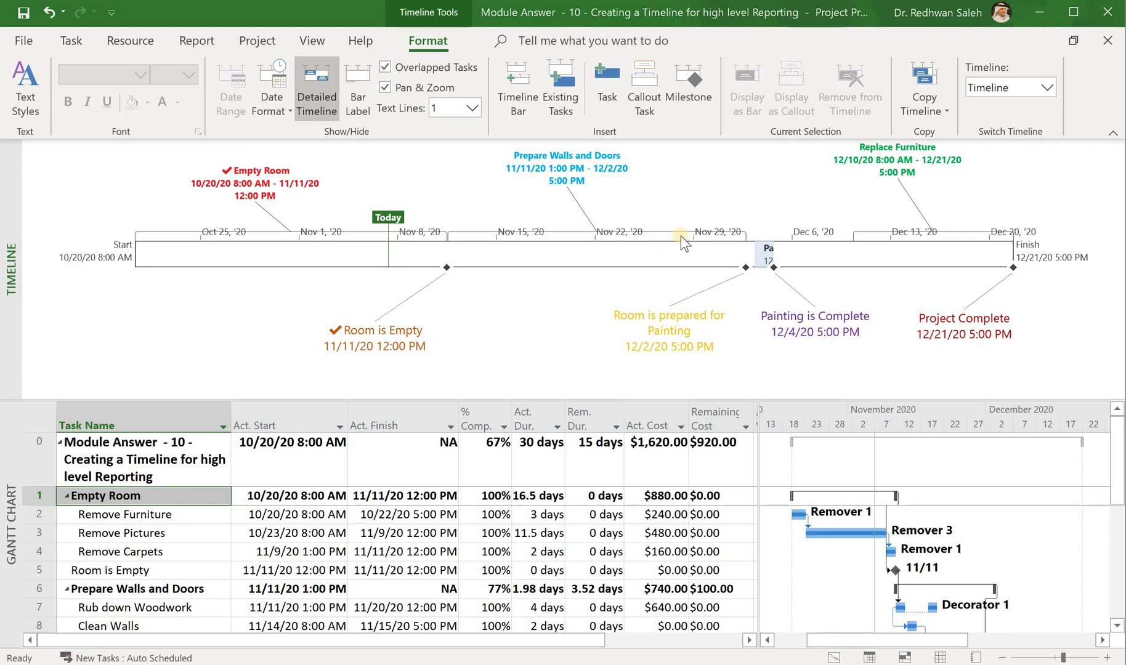
{"action": "left_click", "coordinate": [887, 158]}
{"action": "double_click", "coordinate": [884, 159]}
{"action": "left_click", "coordinate": [770, 486]}
{"action": "left_click_drag", "start_coordinate": [879, 171], "coordinate": [877, 173]}
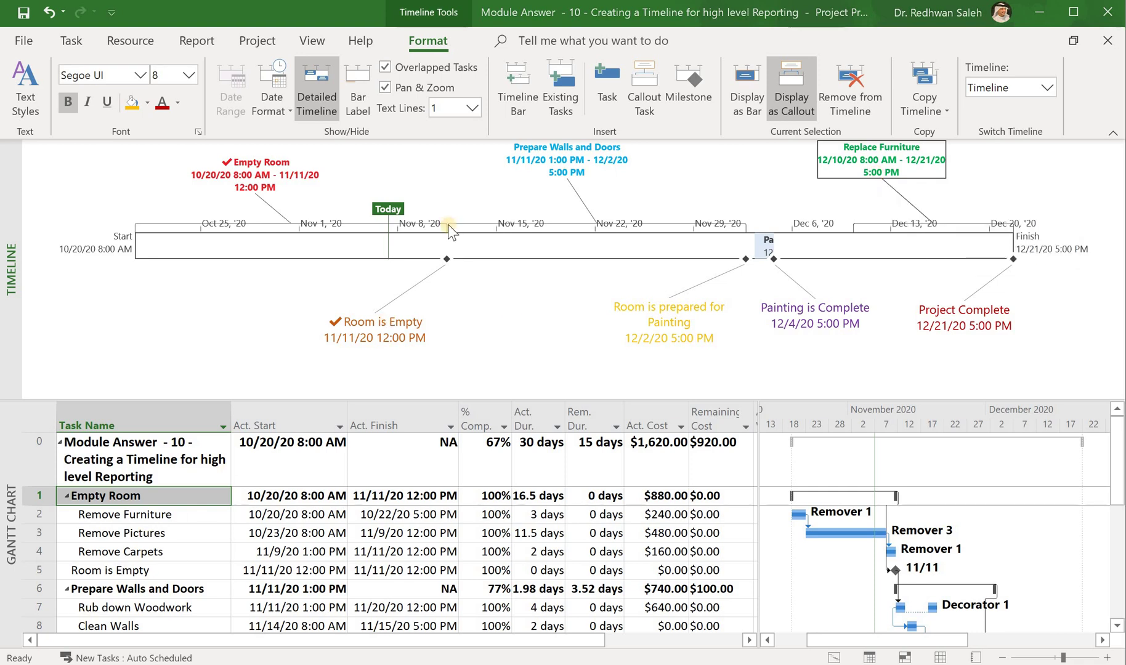
Step: Try red, then settle on light blue as the timeline bar's background colour
{"action": "left_click", "coordinate": [274, 249]}
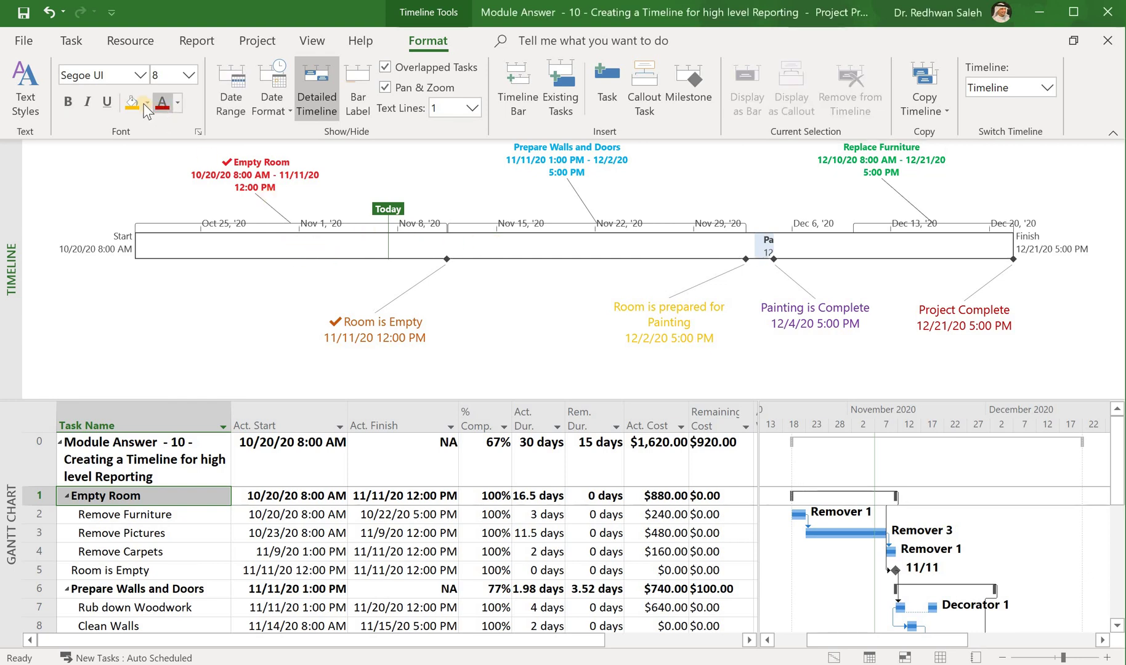
{"action": "left_click", "coordinate": [147, 103]}
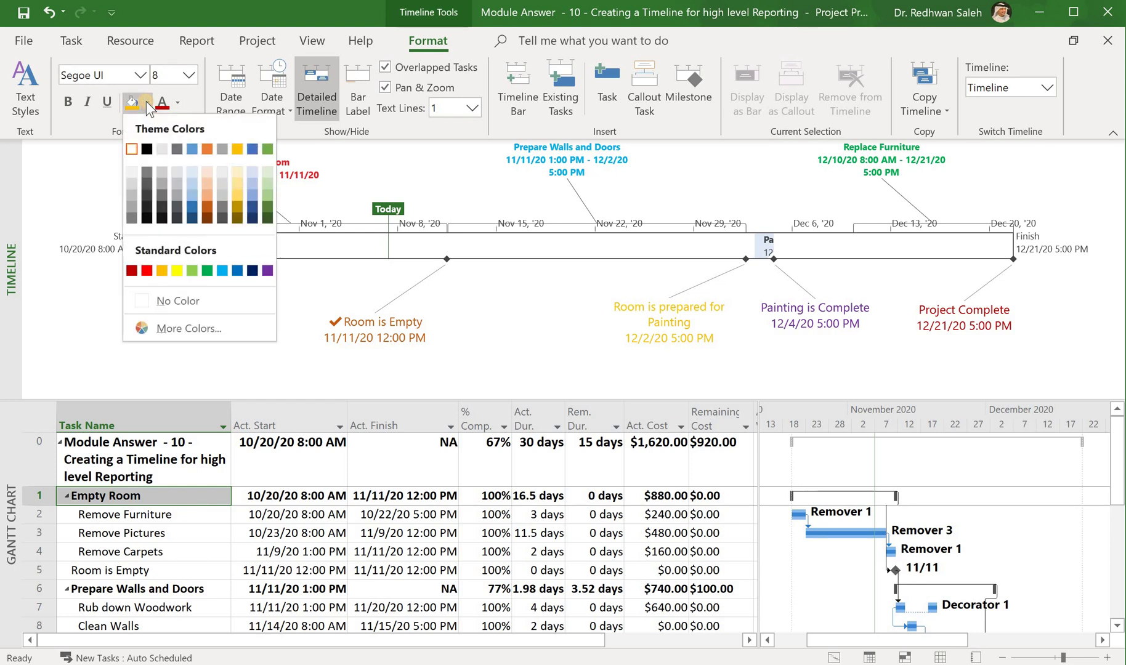
{"action": "left_click", "coordinate": [147, 270]}
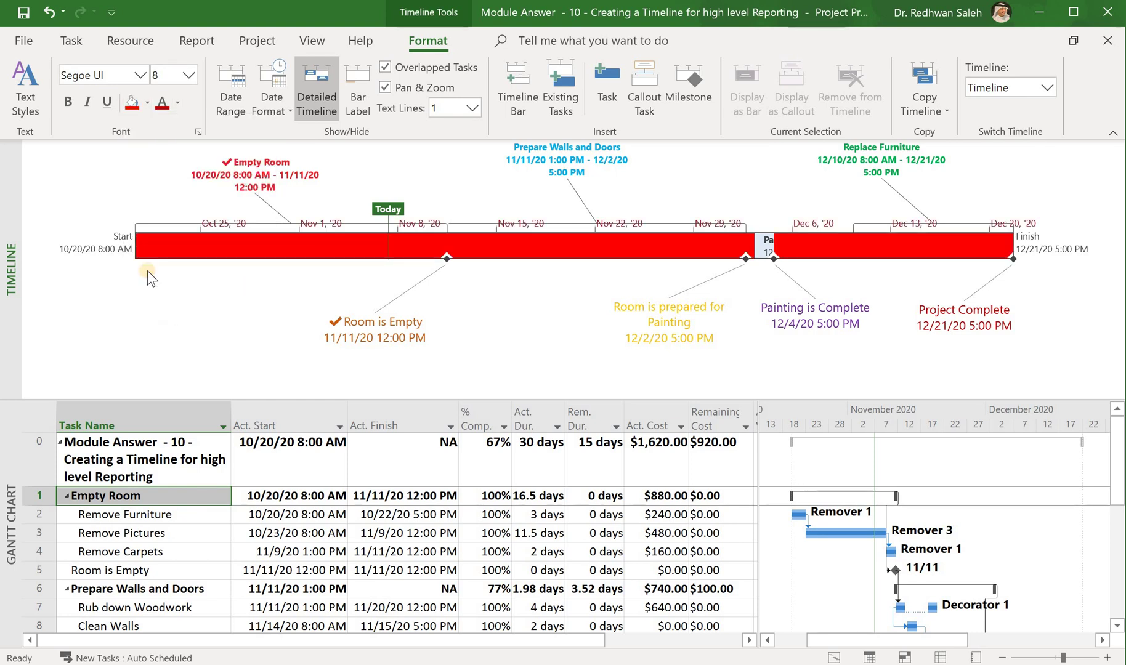
{"action": "left_click", "coordinate": [147, 102]}
{"action": "left_click", "coordinate": [223, 271]}
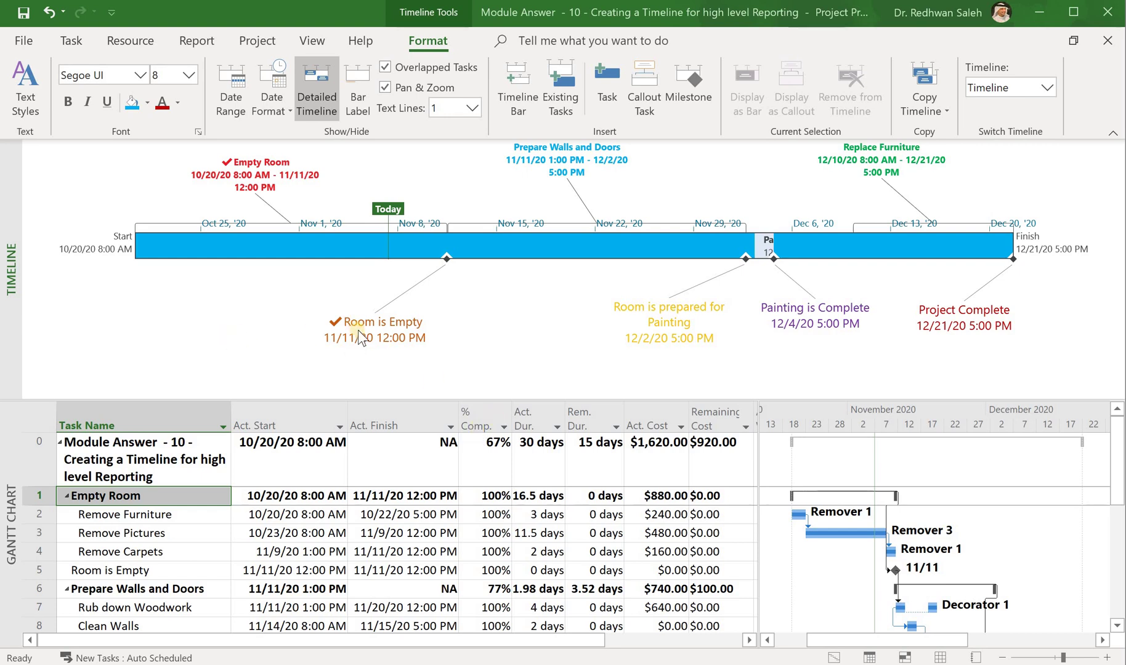
Step: Copy the colour-coded timeline using Copy Timeline > Full Size
{"action": "left_click", "coordinate": [242, 293]}
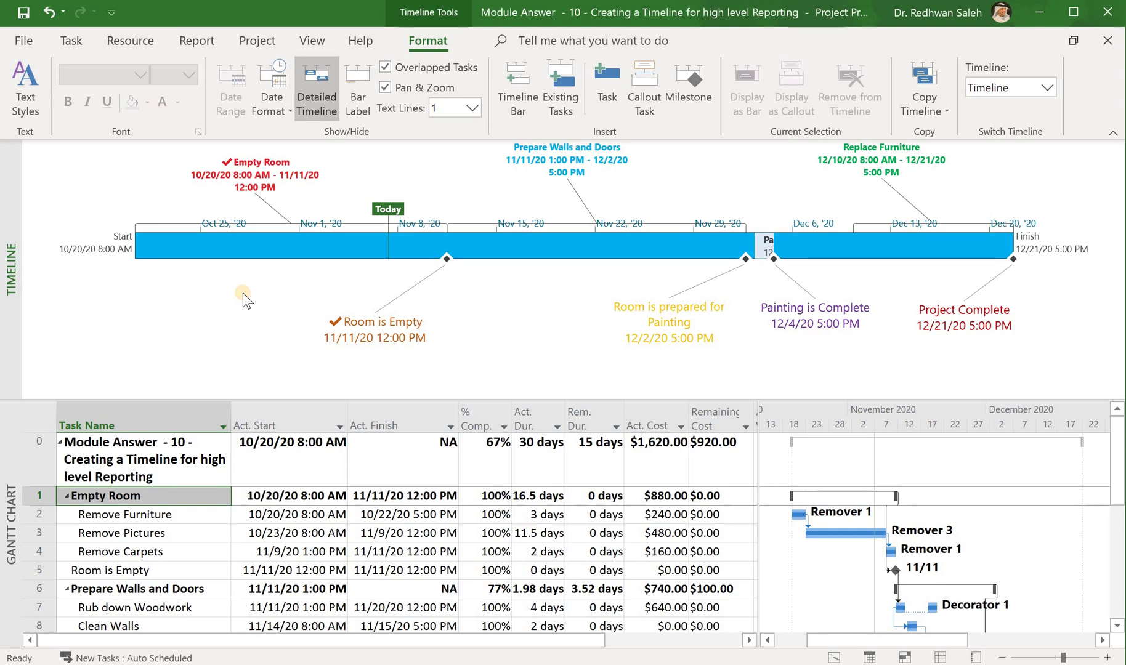
{"action": "right_click", "coordinate": [242, 294]}
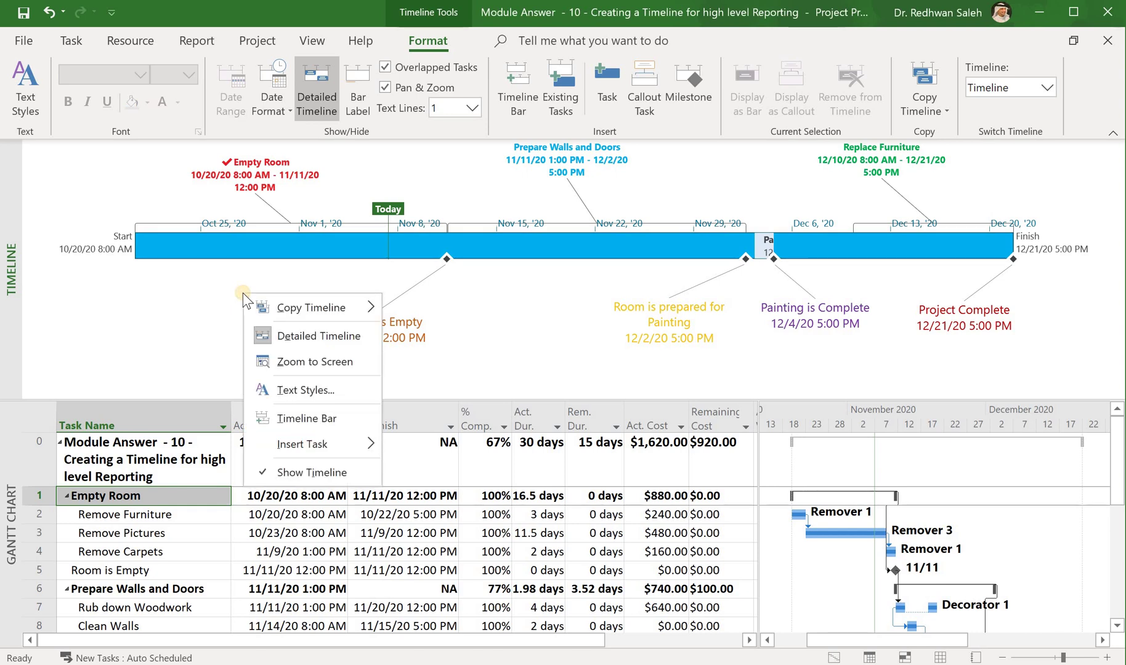
{"action": "mouse_move", "coordinate": [308, 310]}
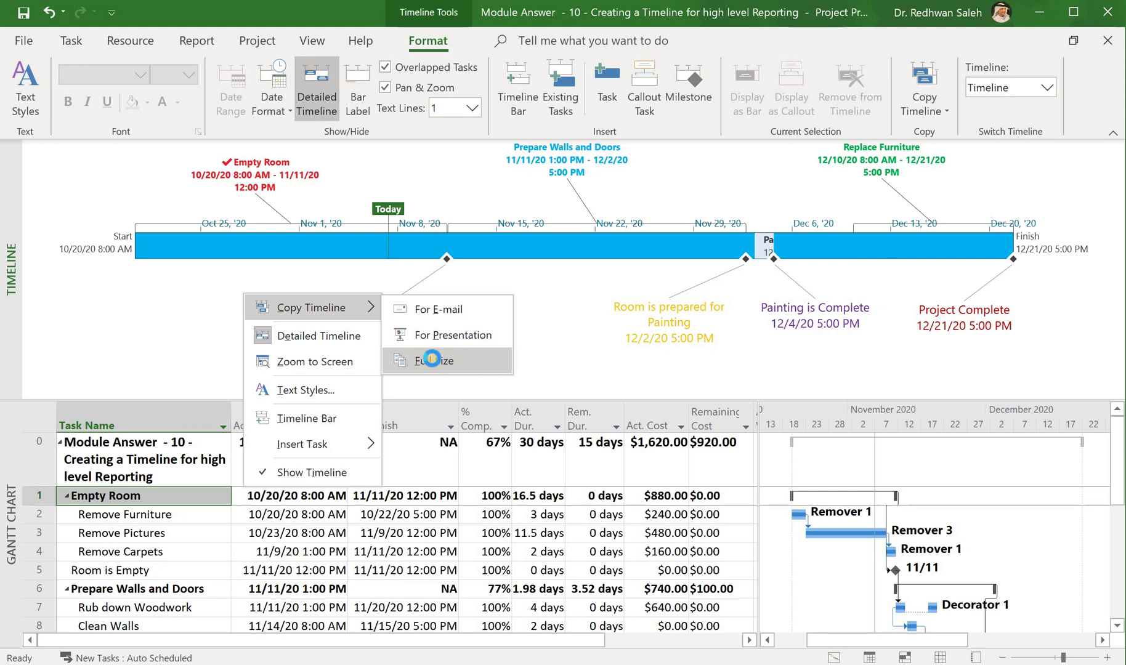
{"action": "left_click", "coordinate": [434, 362]}
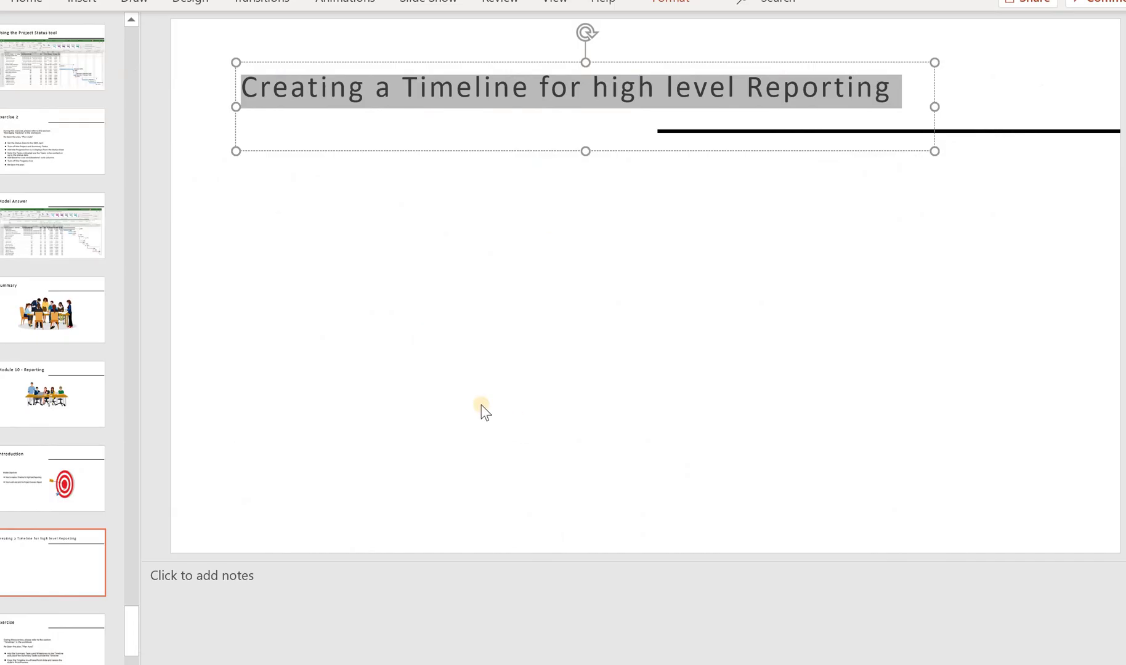
Step: Paste the copied timeline onto the slide as a single picture
{"action": "left_click", "coordinate": [481, 406]}
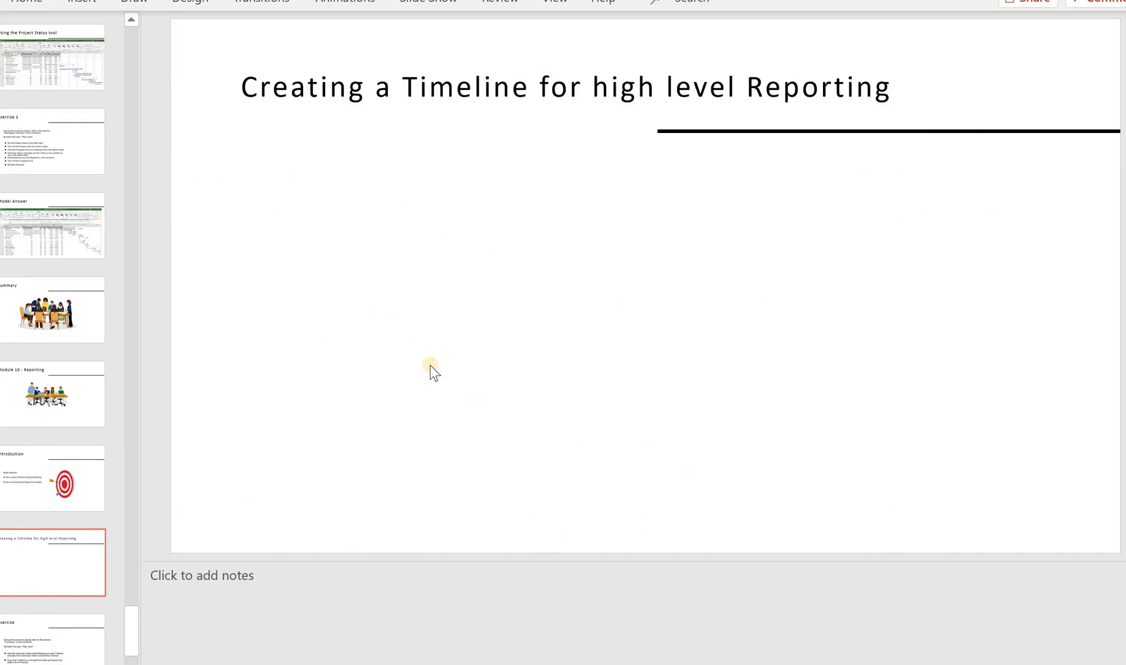
{"action": "key", "text": "ctrl+v"}
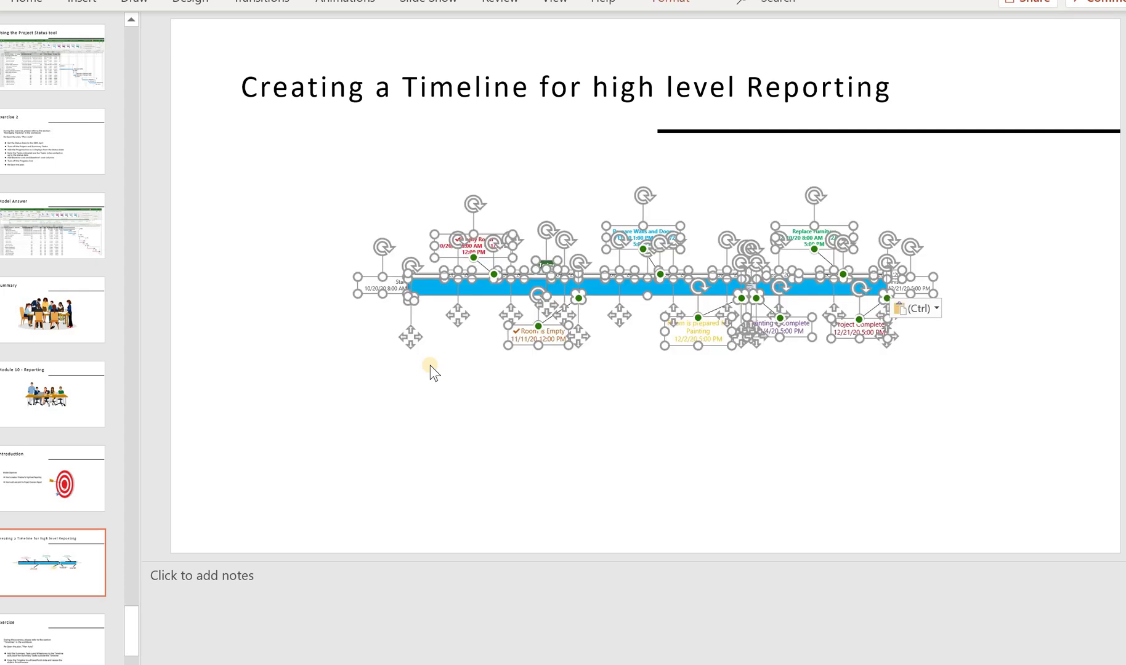
{"action": "left_click", "coordinate": [508, 382]}
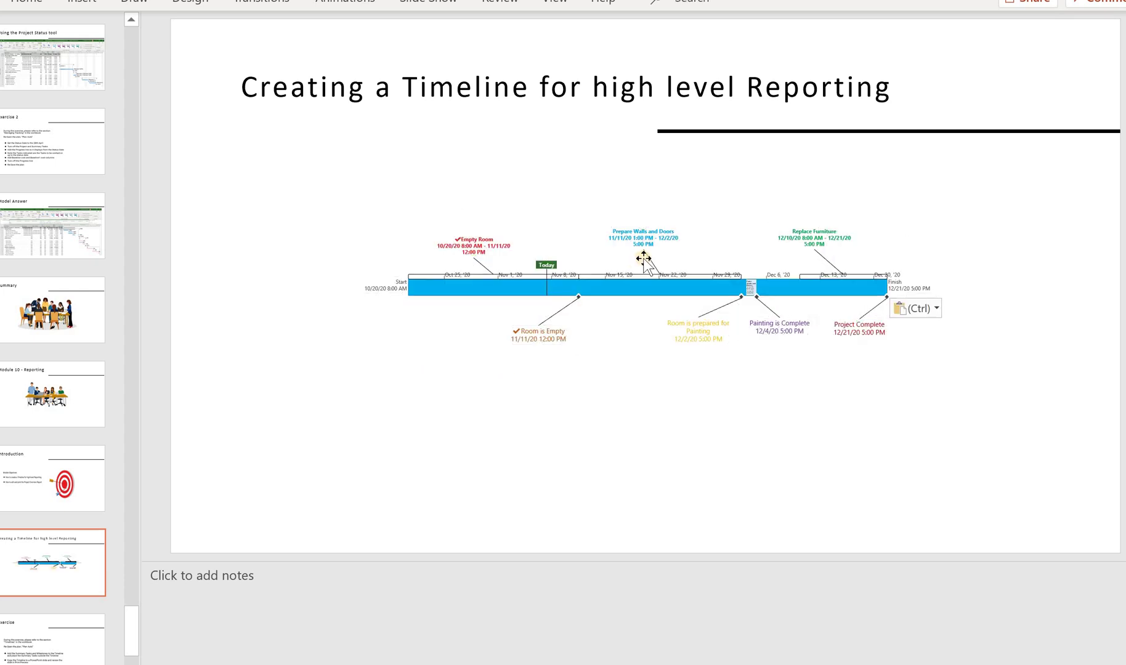
{"action": "left_click", "coordinate": [913, 310]}
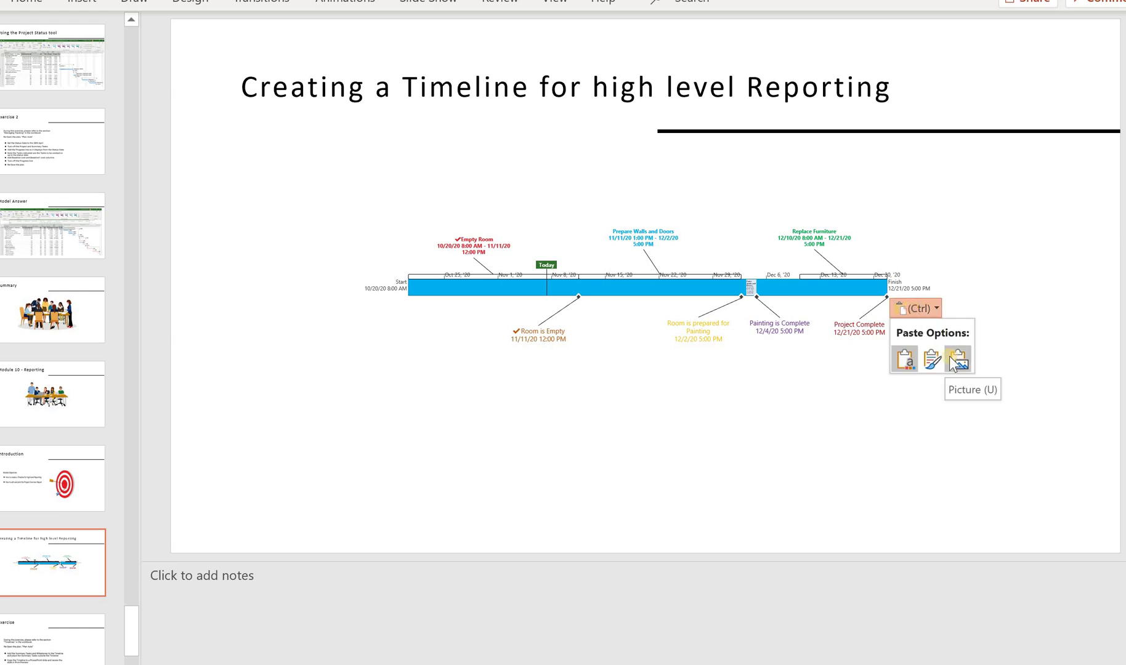
{"action": "left_click", "coordinate": [950, 357]}
Step: Move the timeline picture beneath the slide title, then return to Microsoft Project
{"action": "left_click", "coordinate": [860, 445]}
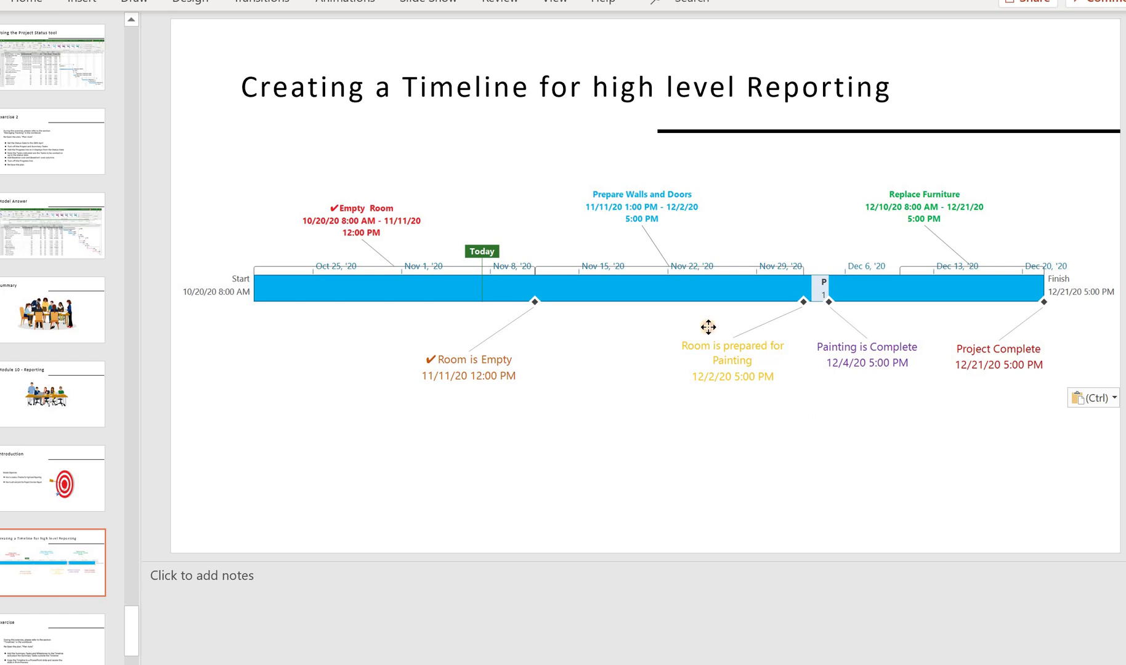
{"action": "left_click", "coordinate": [629, 308]}
{"action": "left_click_drag", "start_coordinate": [606, 297], "coordinate": [595, 305]}
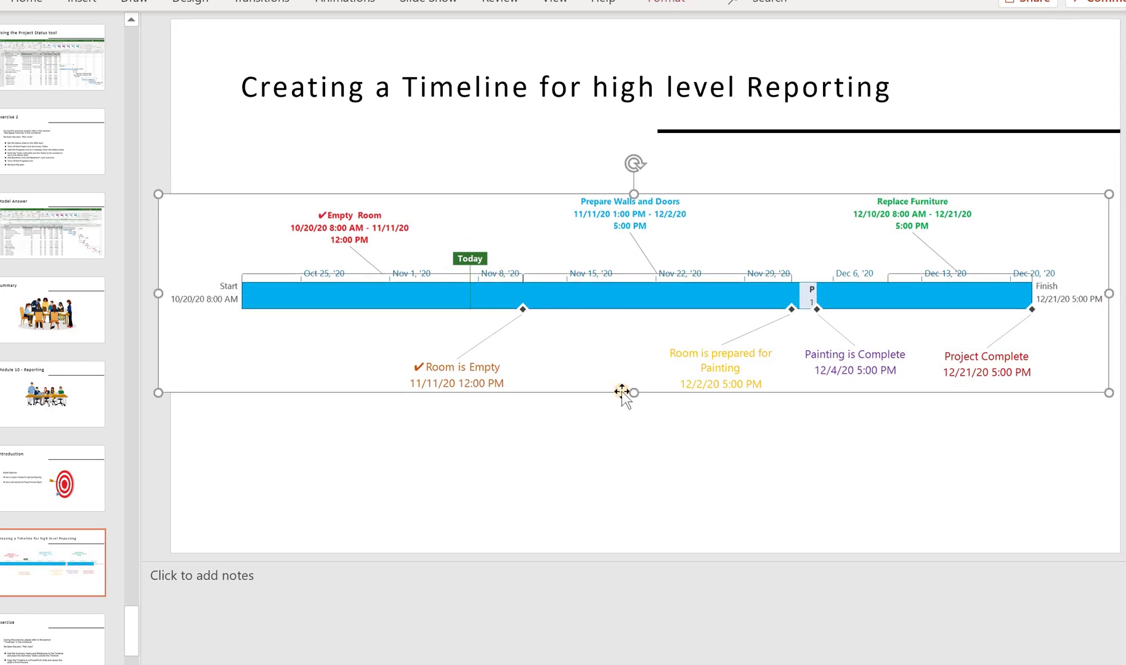
{"action": "key", "text": "Right"}
{"action": "key", "text": "Right"}
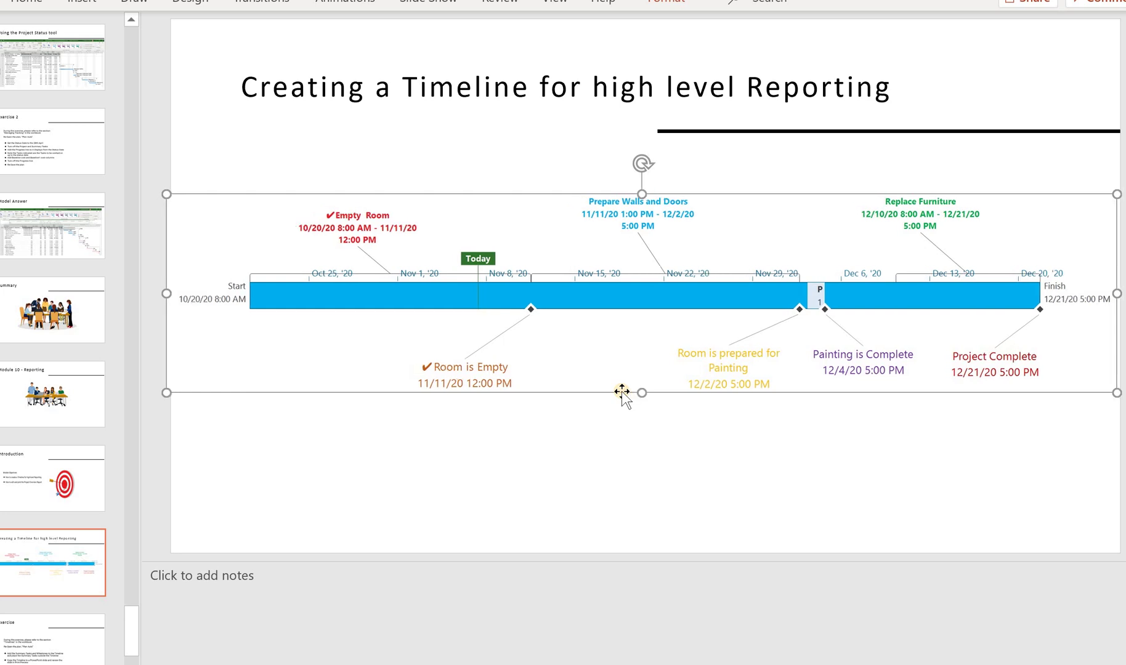
{"action": "left_click", "coordinate": [536, 441]}
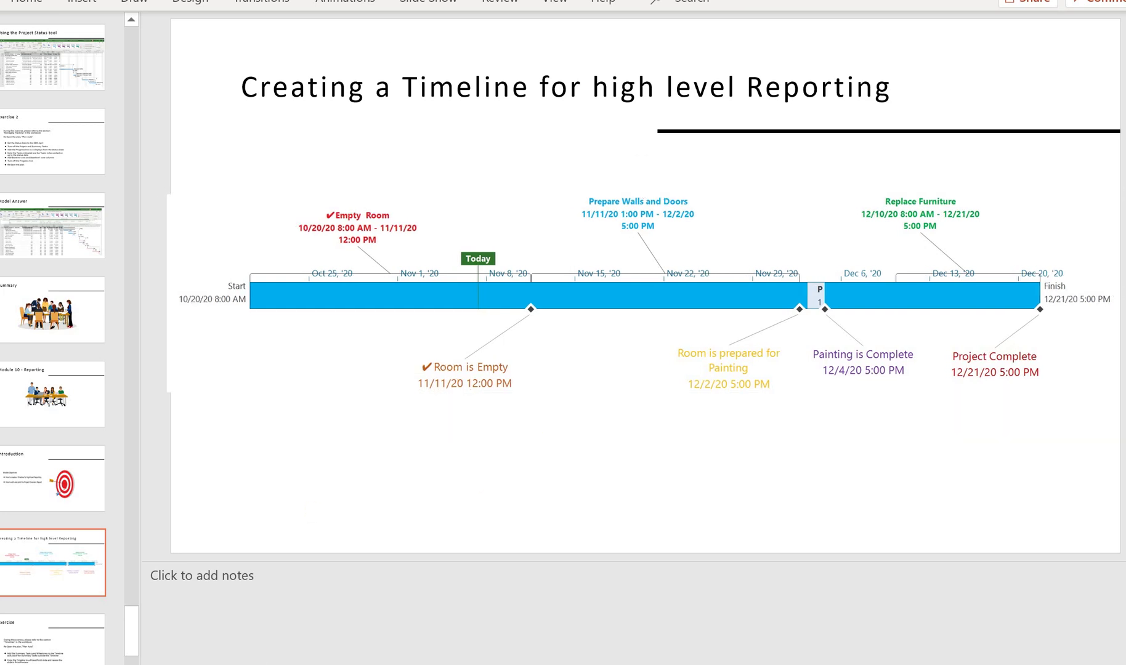
{"action": "key", "text": "alt+Tab"}
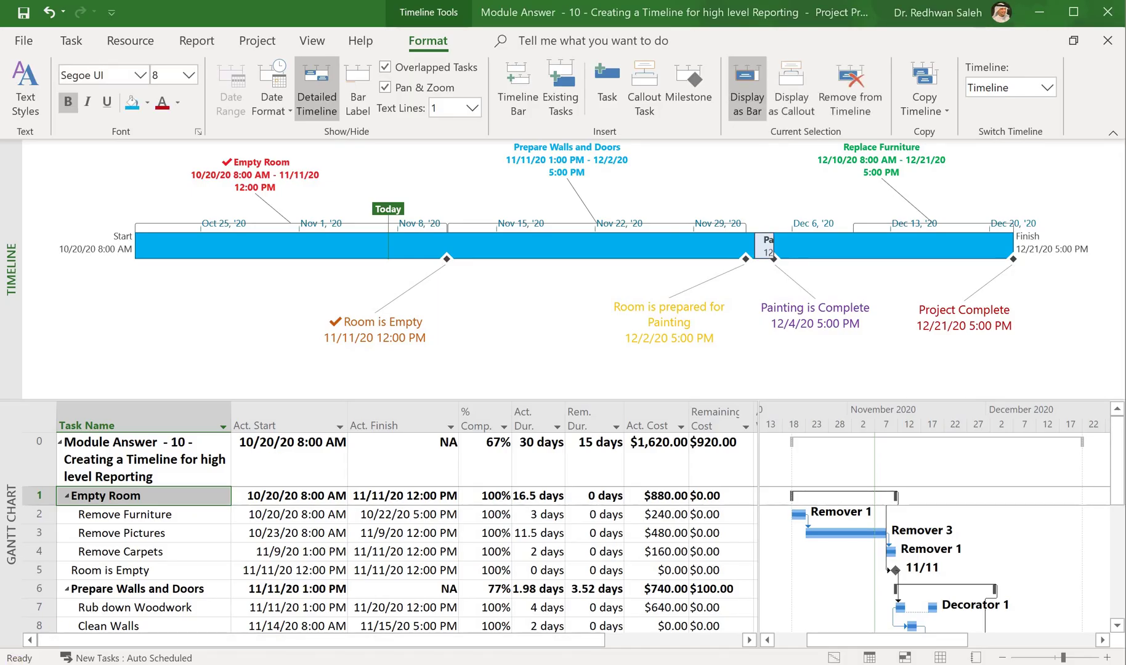
Step: Raise the Prepare Walls and Doors and Replace Furniture bars higher on the timeline
{"action": "left_click", "coordinate": [664, 162]}
{"action": "left_click", "coordinate": [488, 253]}
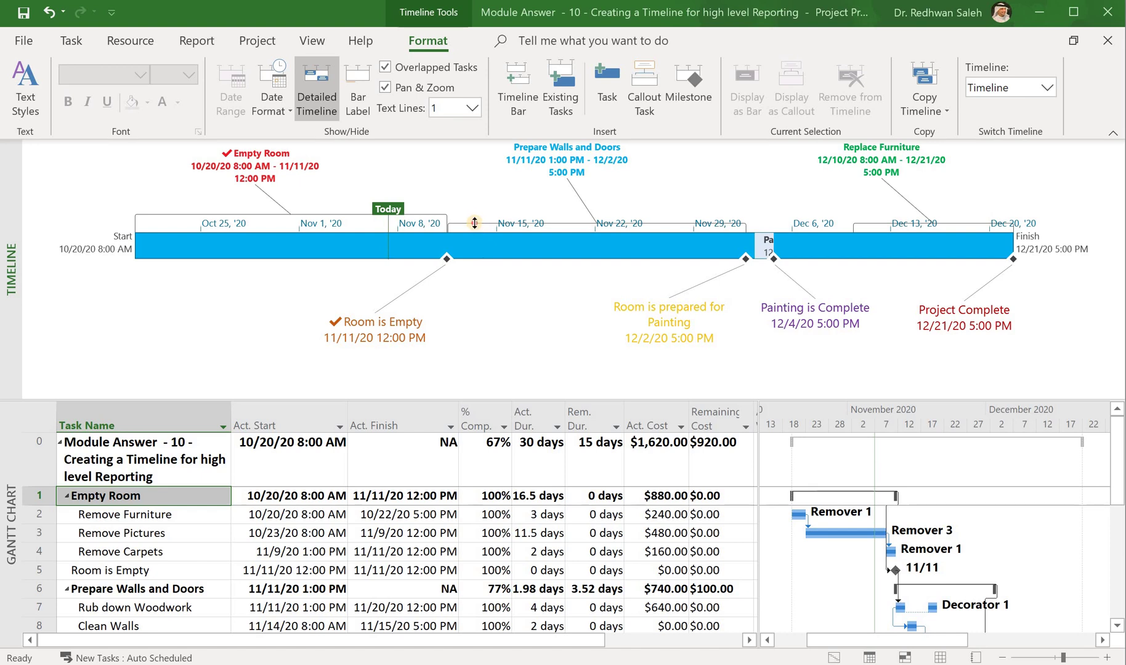
{"action": "left_click_drag", "start_coordinate": [474, 220], "coordinate": [473, 213]}
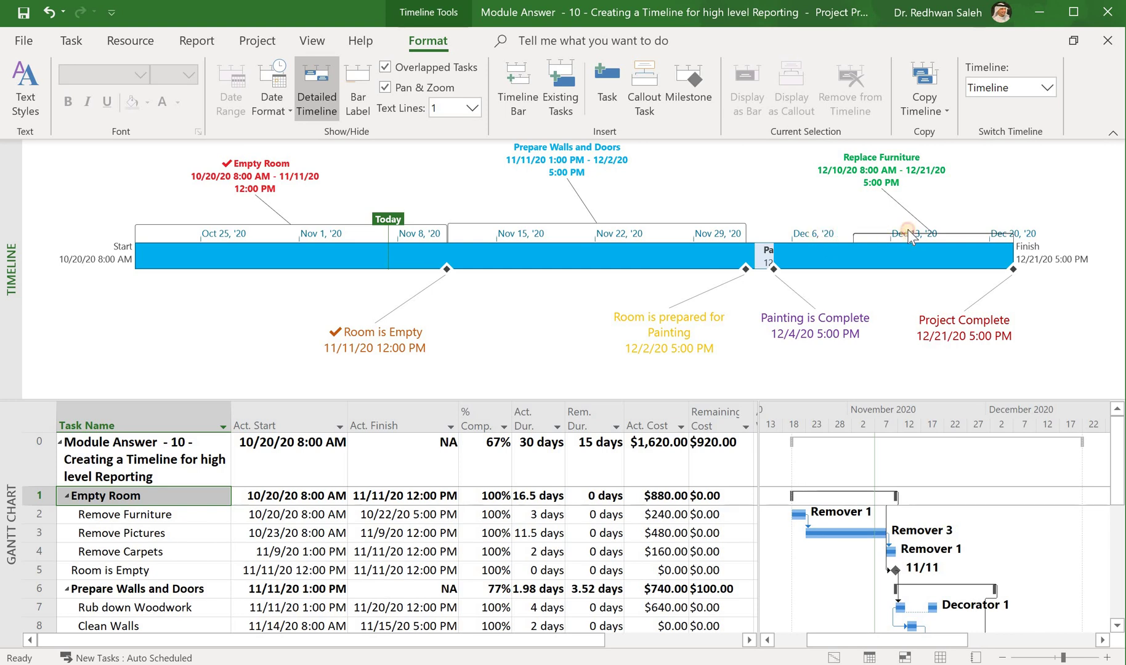
{"action": "left_click_drag", "start_coordinate": [906, 228], "coordinate": [905, 219]}
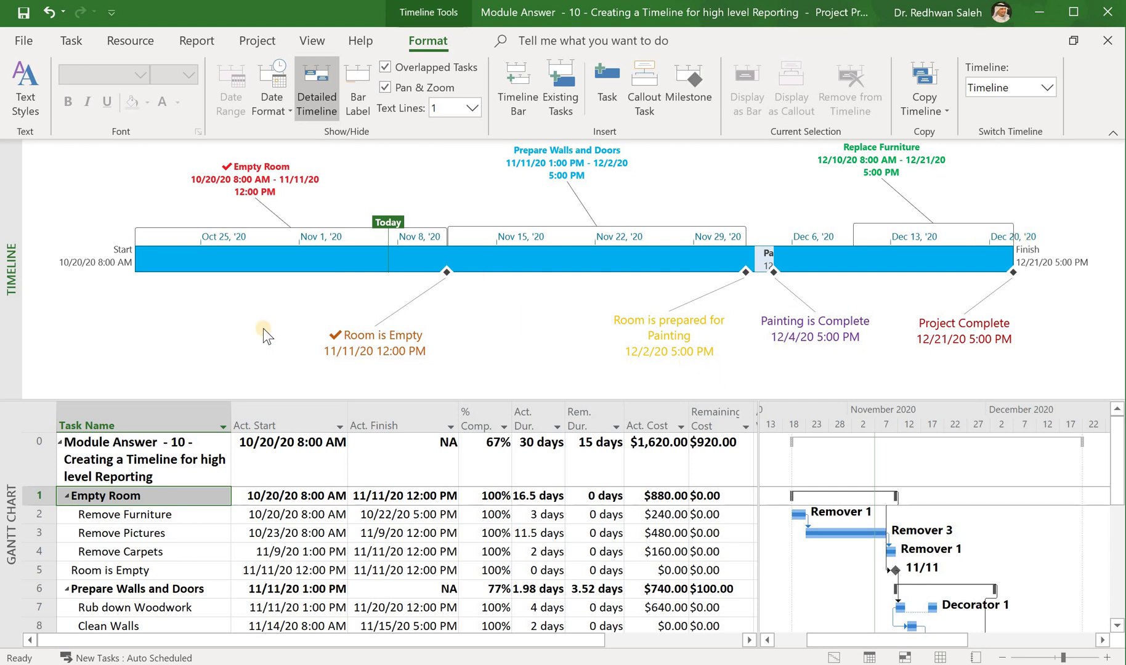
Step: Copy the updated timeline again with Copy Timeline > Full Size
{"action": "right_click", "coordinate": [234, 310]}
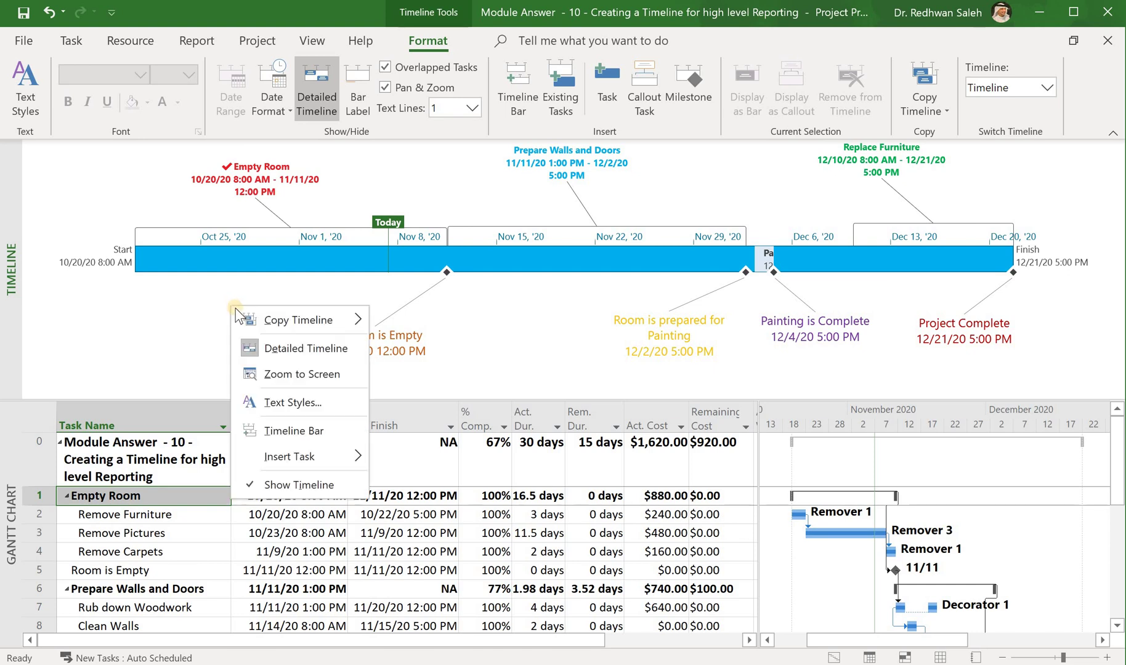
{"action": "mouse_move", "coordinate": [251, 319]}
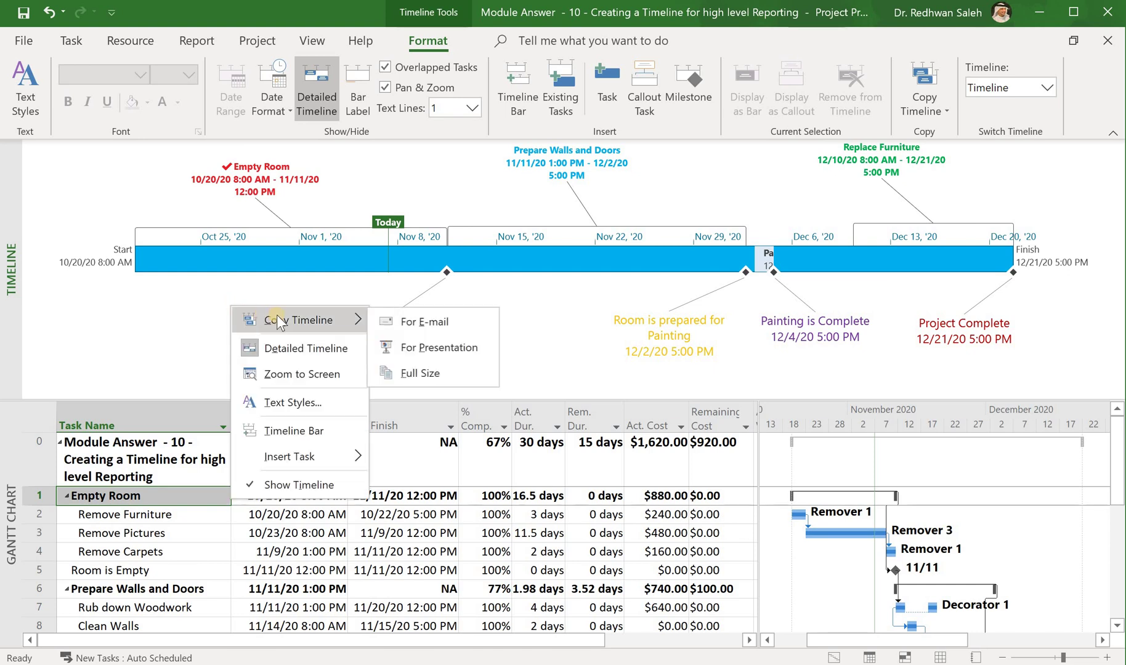
{"action": "left_click", "coordinate": [428, 370]}
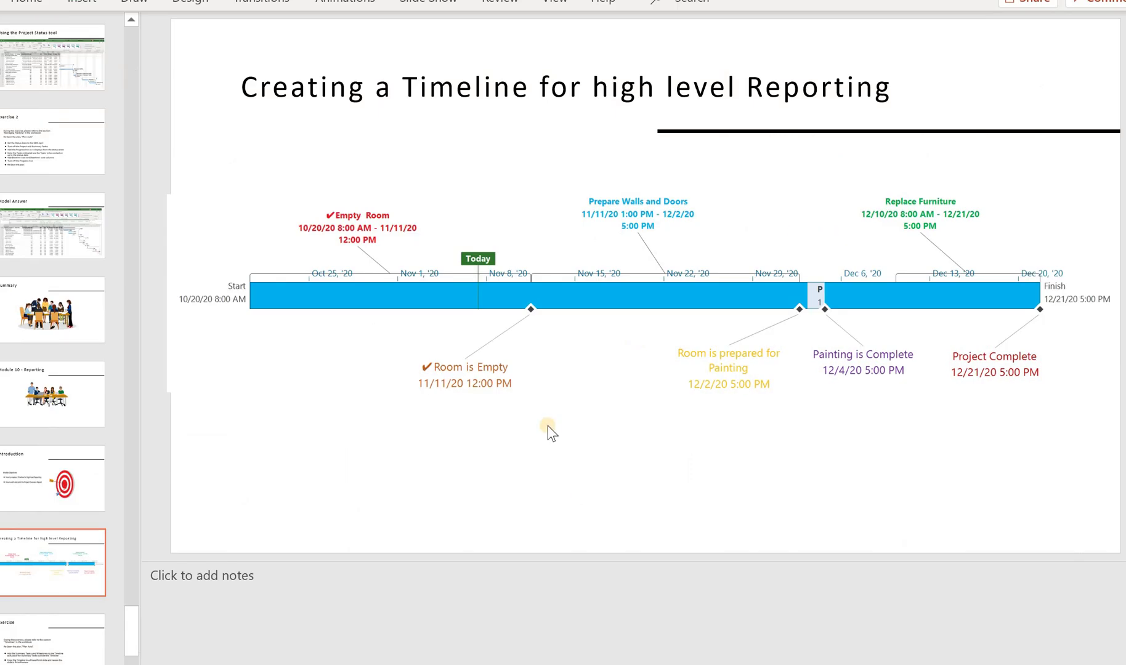
Step: Replace the slide's old timeline with the updated one as a picture and start the slideshow
{"action": "key", "text": "ctrl+v"}
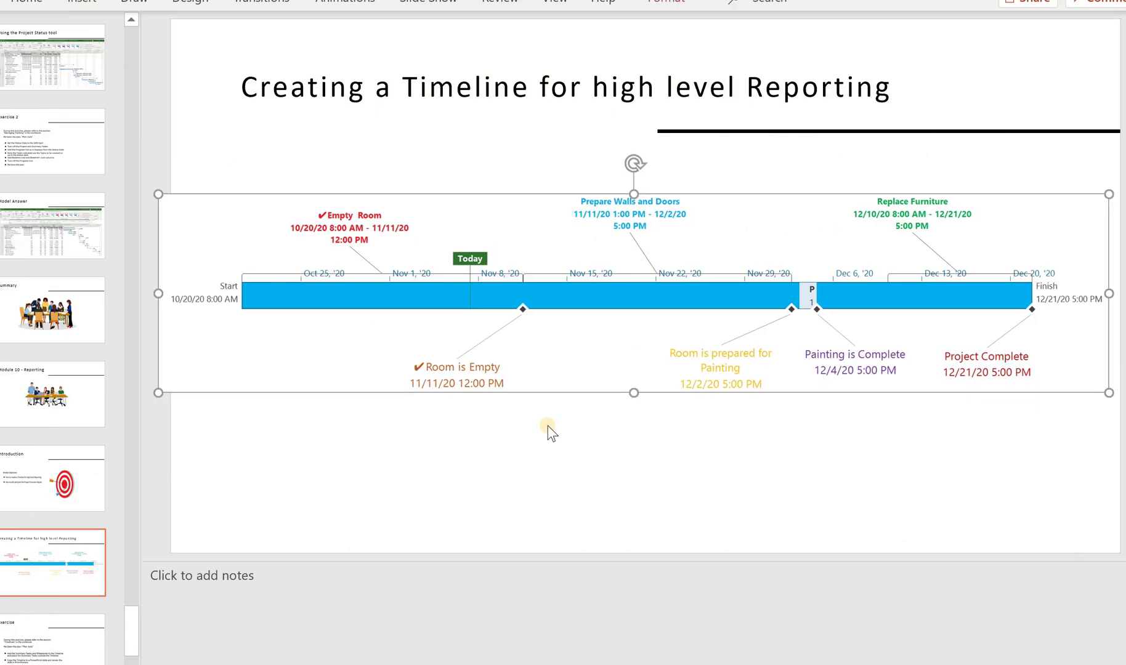
{"action": "key", "text": "ctrl+h"}
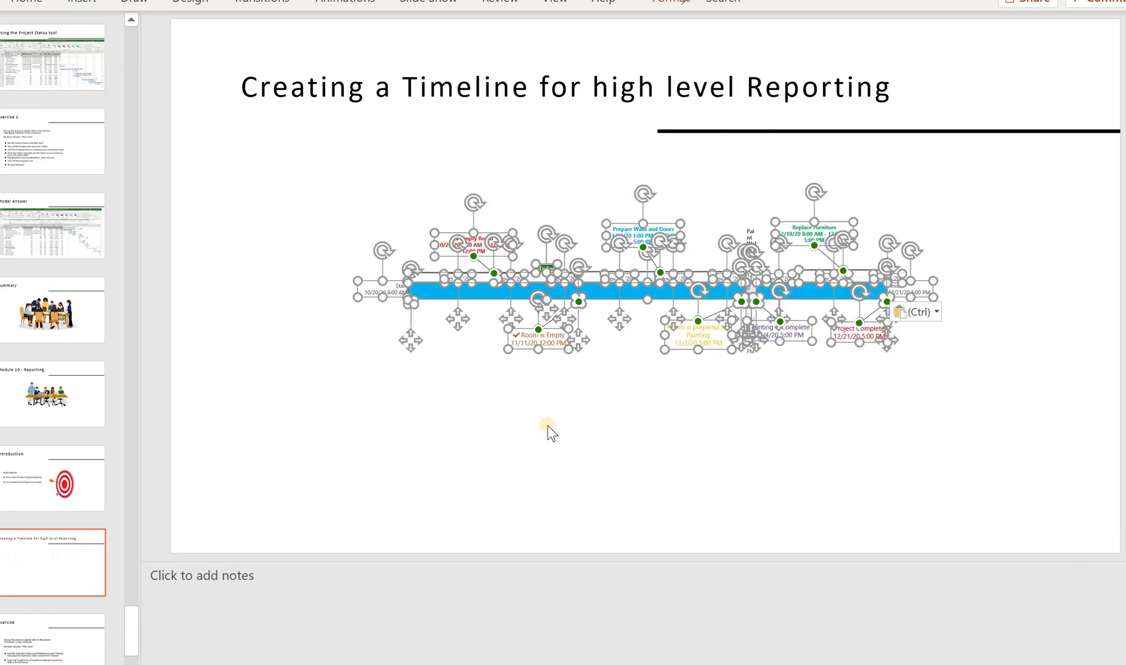
{"action": "left_click", "coordinate": [914, 313]}
{"action": "left_click", "coordinate": [961, 366]}
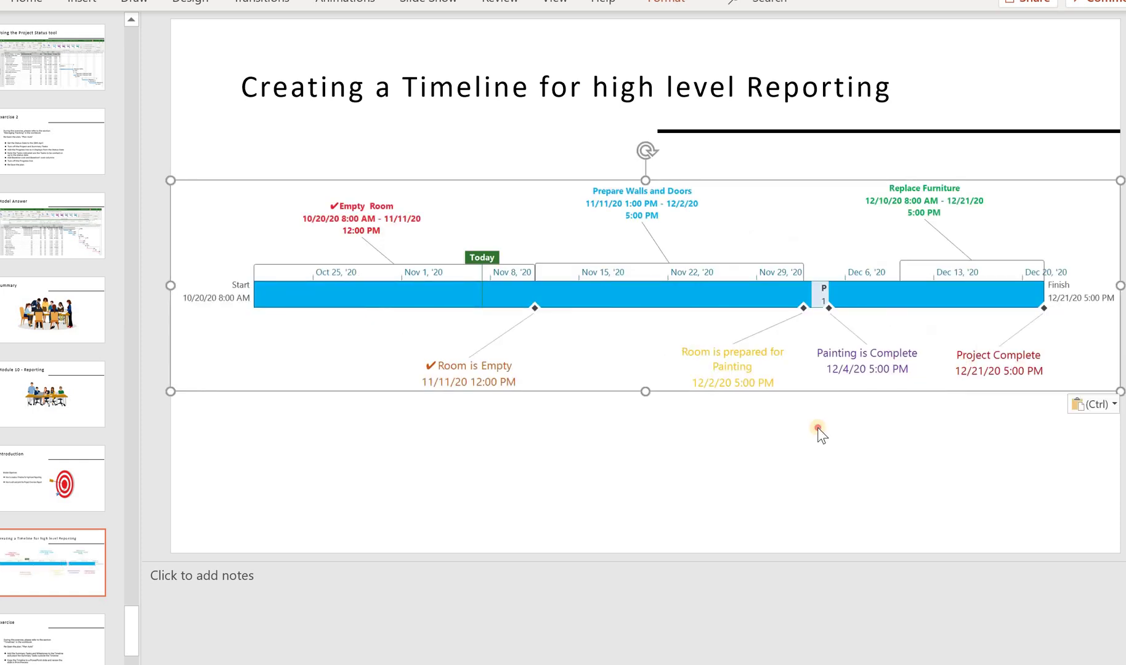
{"action": "left_click", "coordinate": [818, 429]}
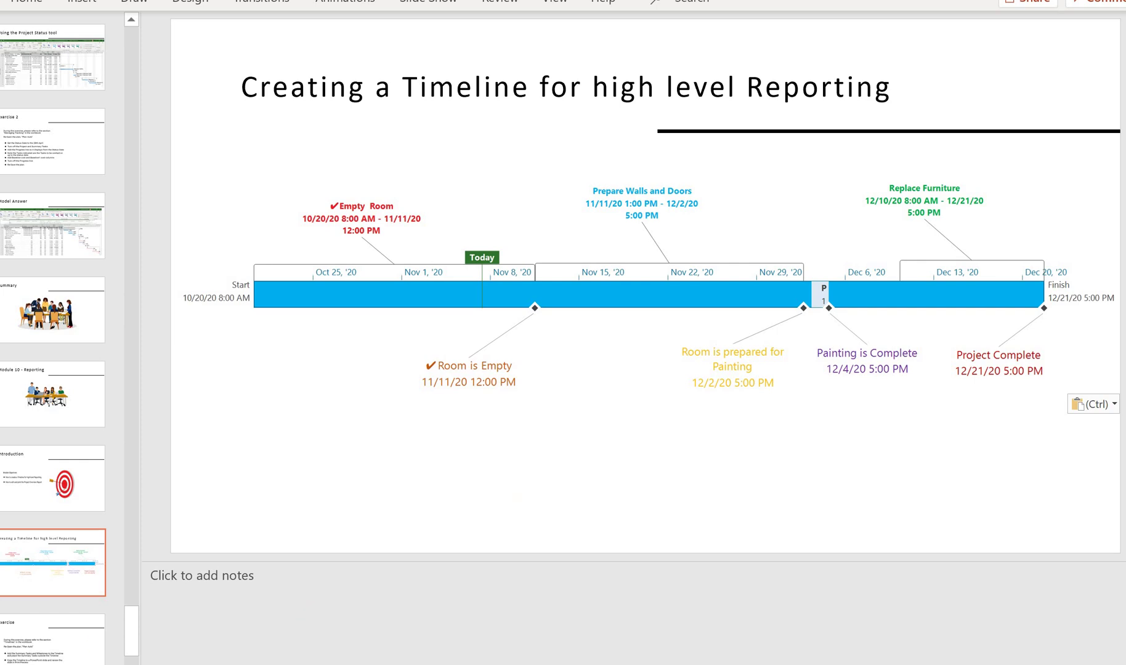
{"action": "key", "text": "shift+F5"}
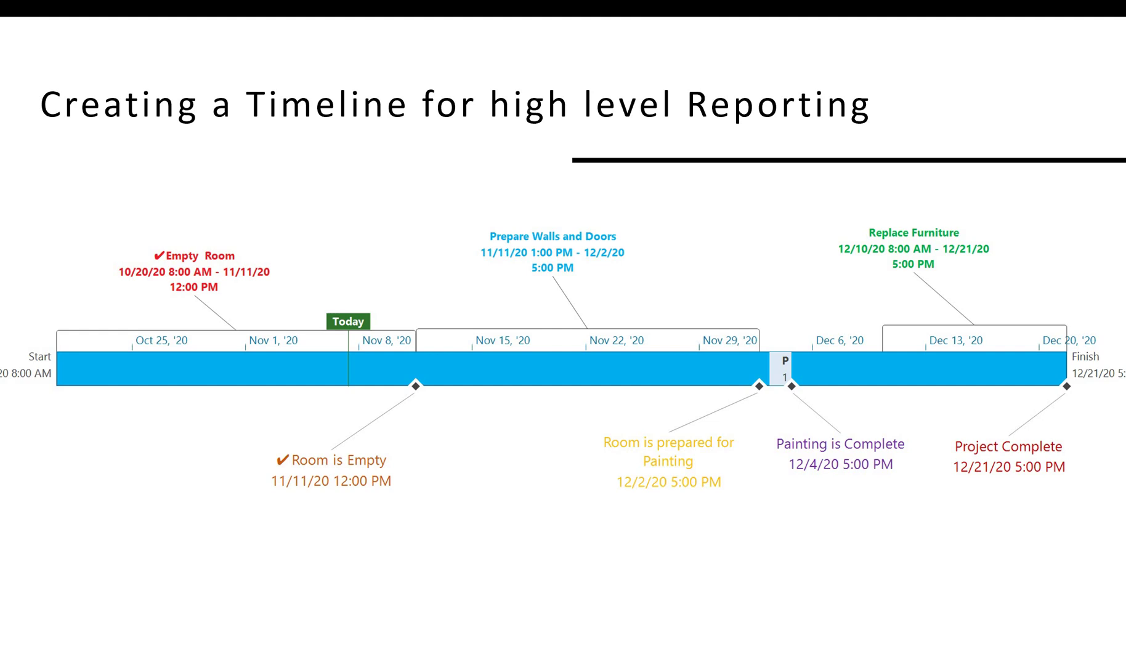
Step: End the slideshow and return to Microsoft Project
{"action": "key", "text": "Escape"}
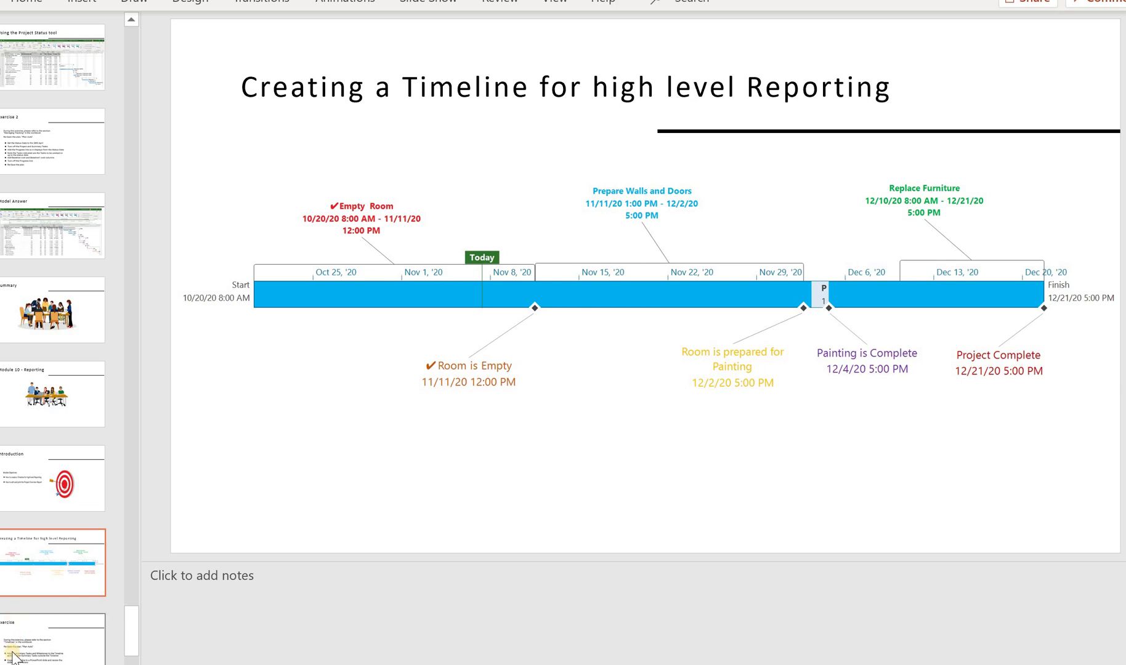
{"action": "key", "text": "alt+Tab"}
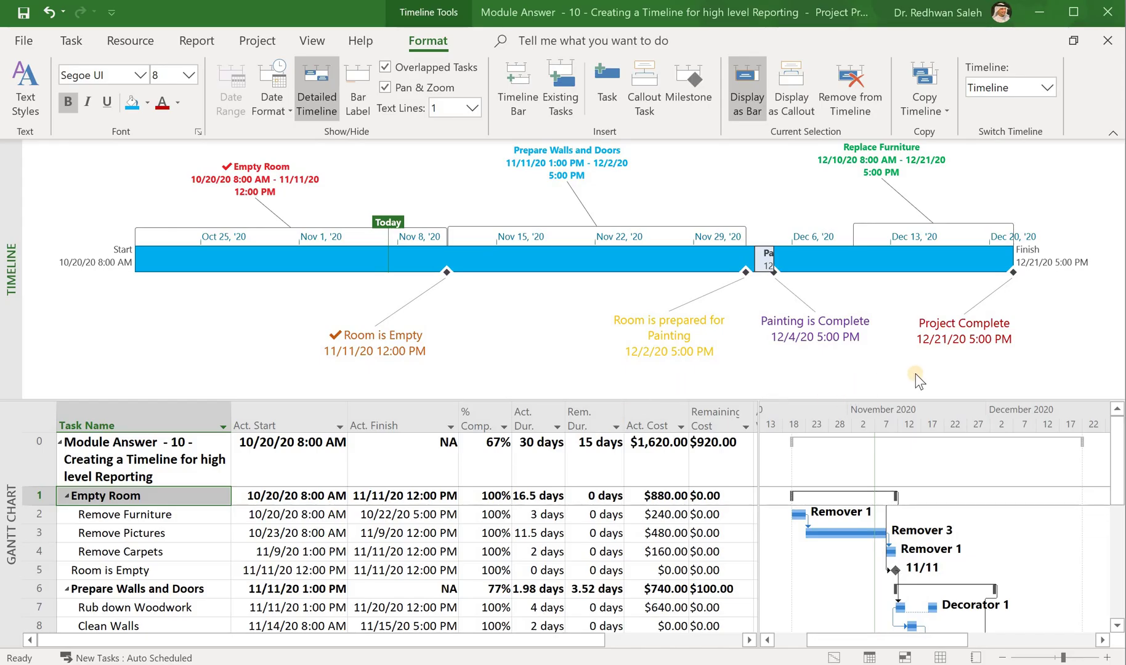